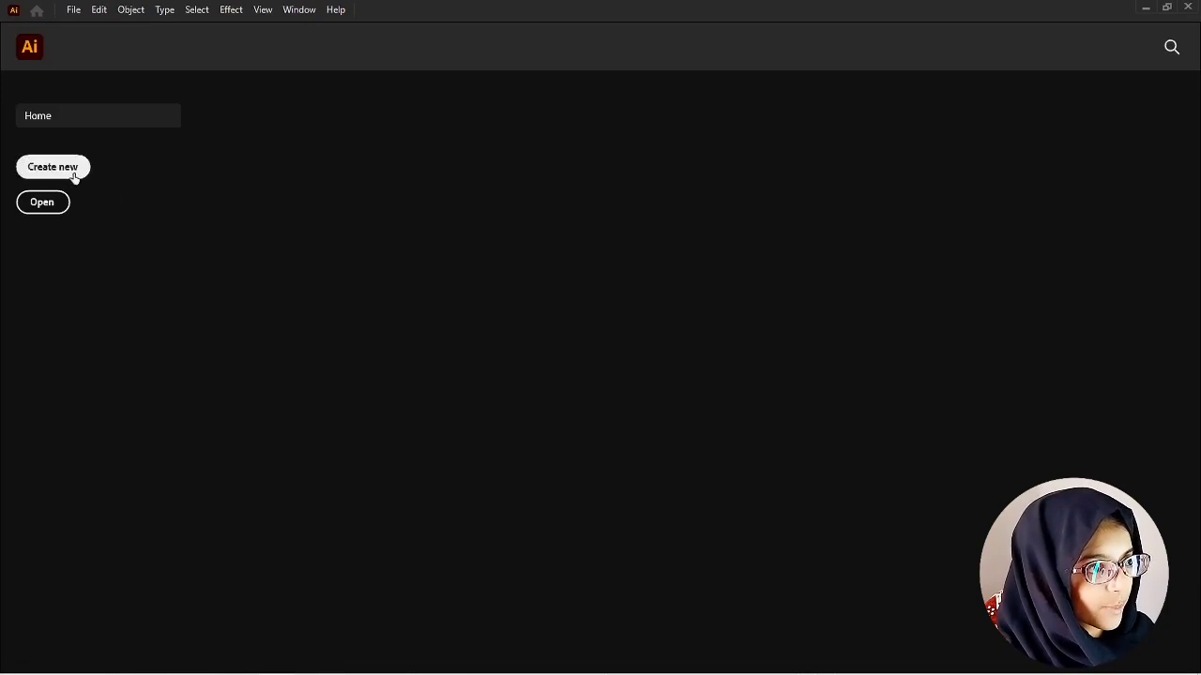
Create a new landscape A4 document, 297 × 210 mm, with millimetre units and RGB color mode
click(72, 9)
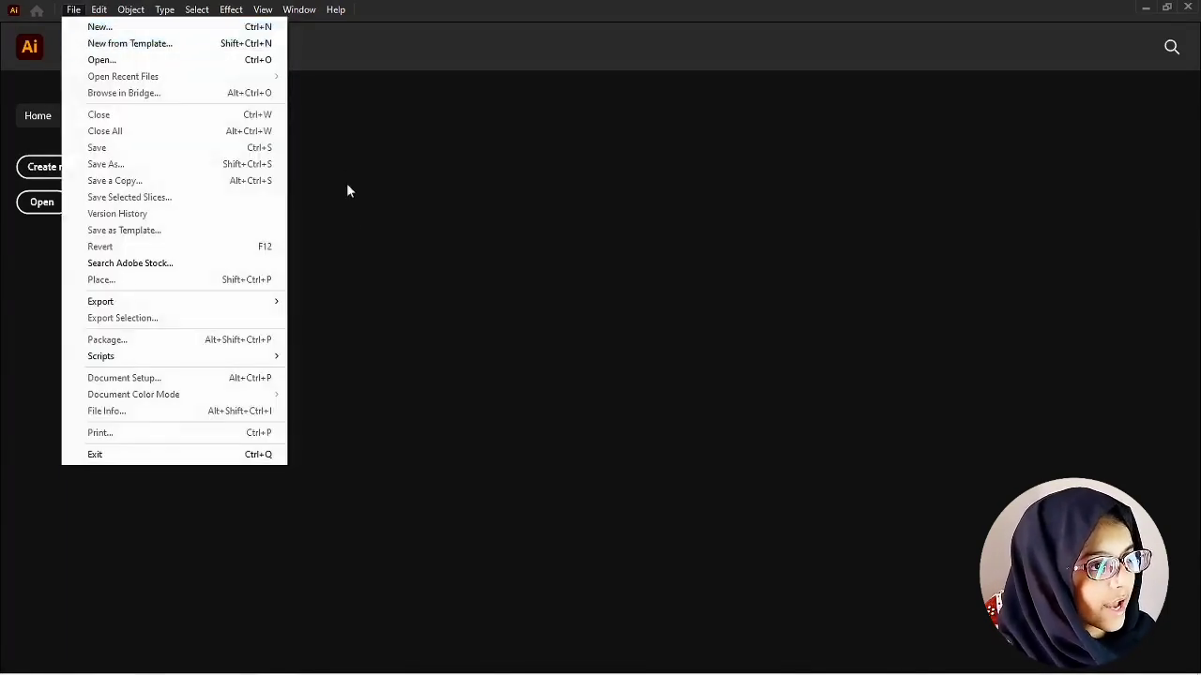
click(349, 226)
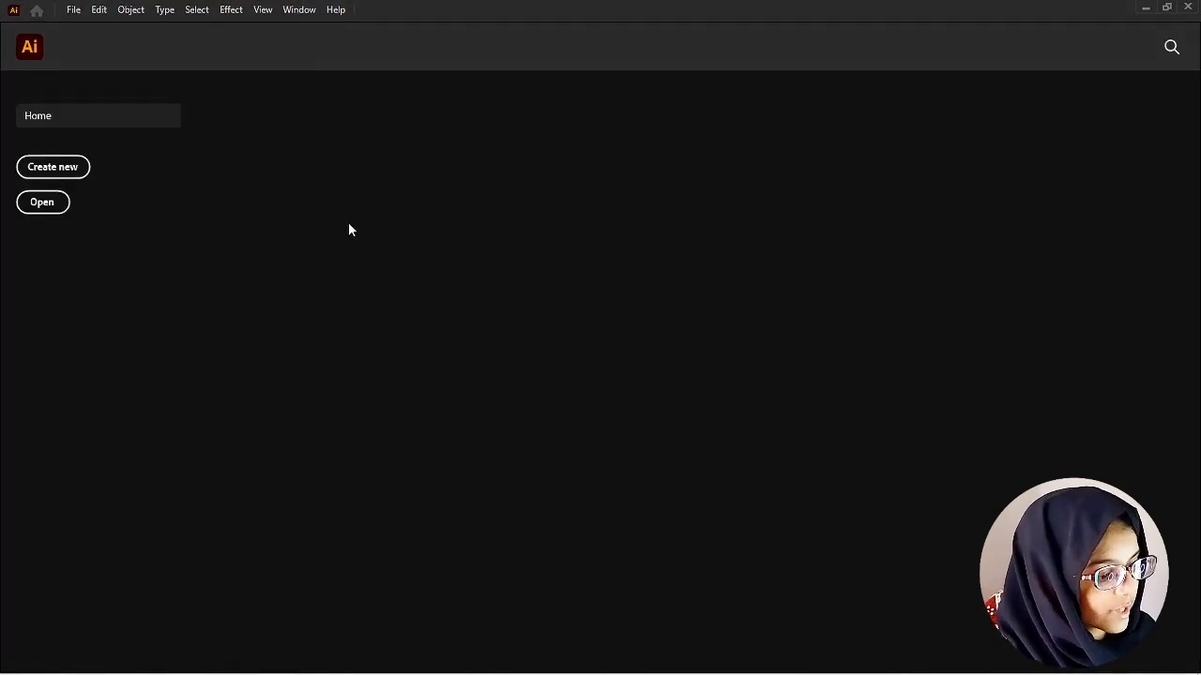
key(ctrl+n)
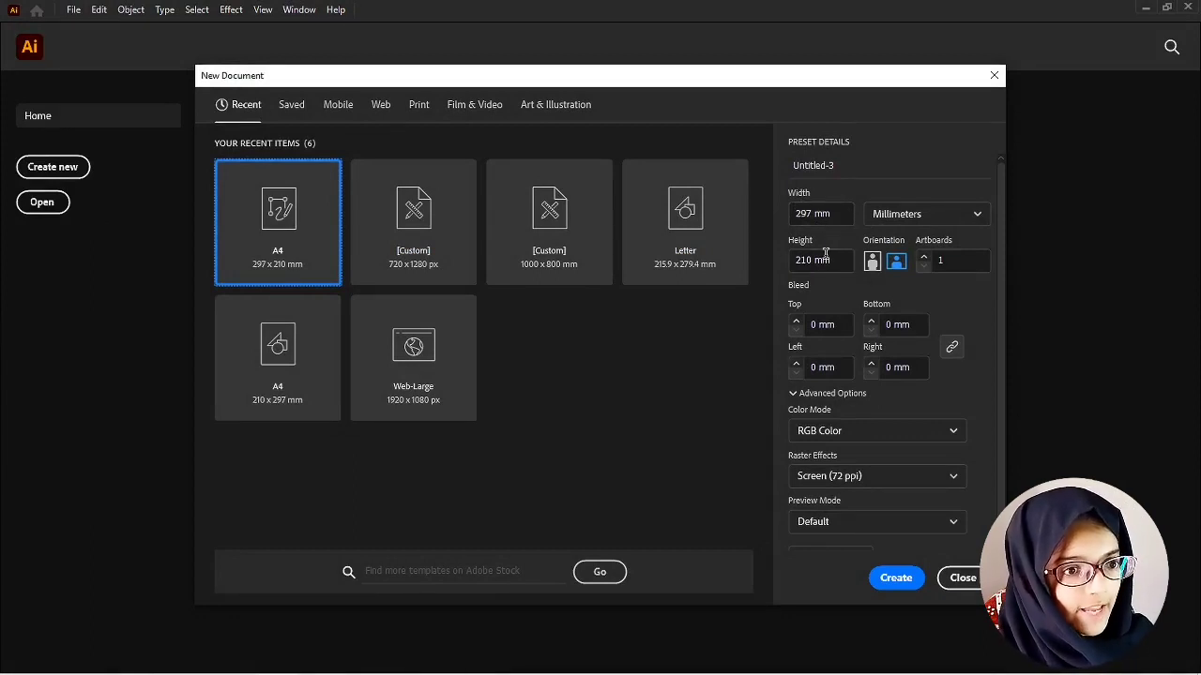
click(915, 215)
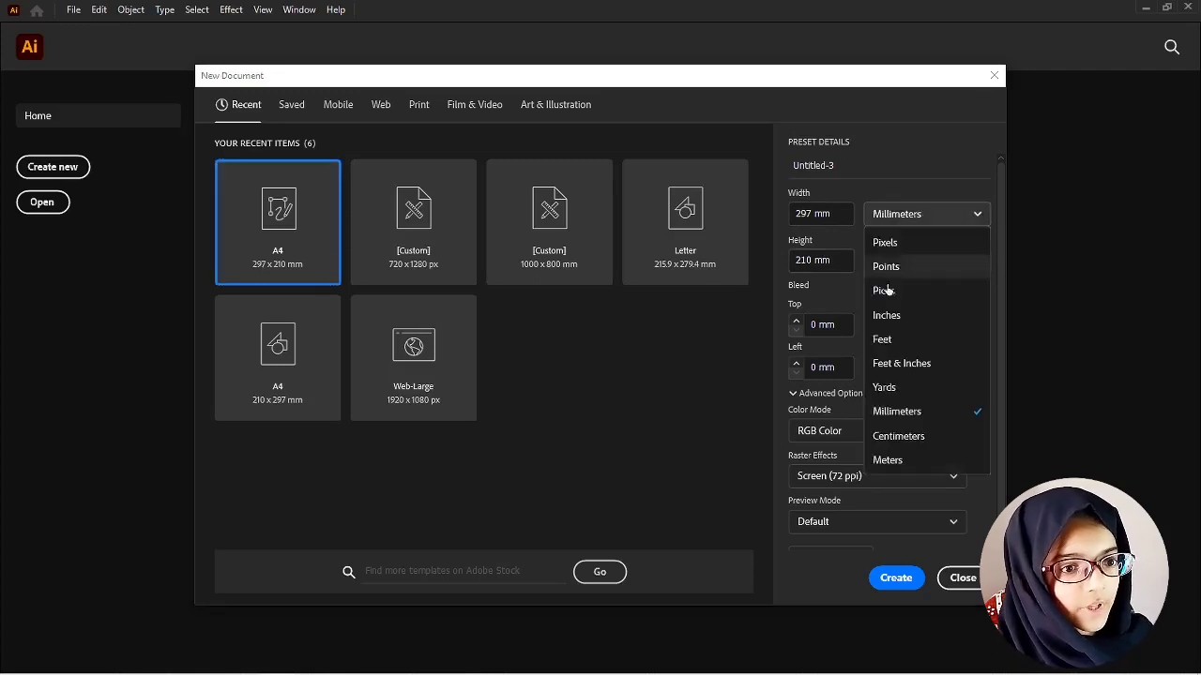
click(908, 416)
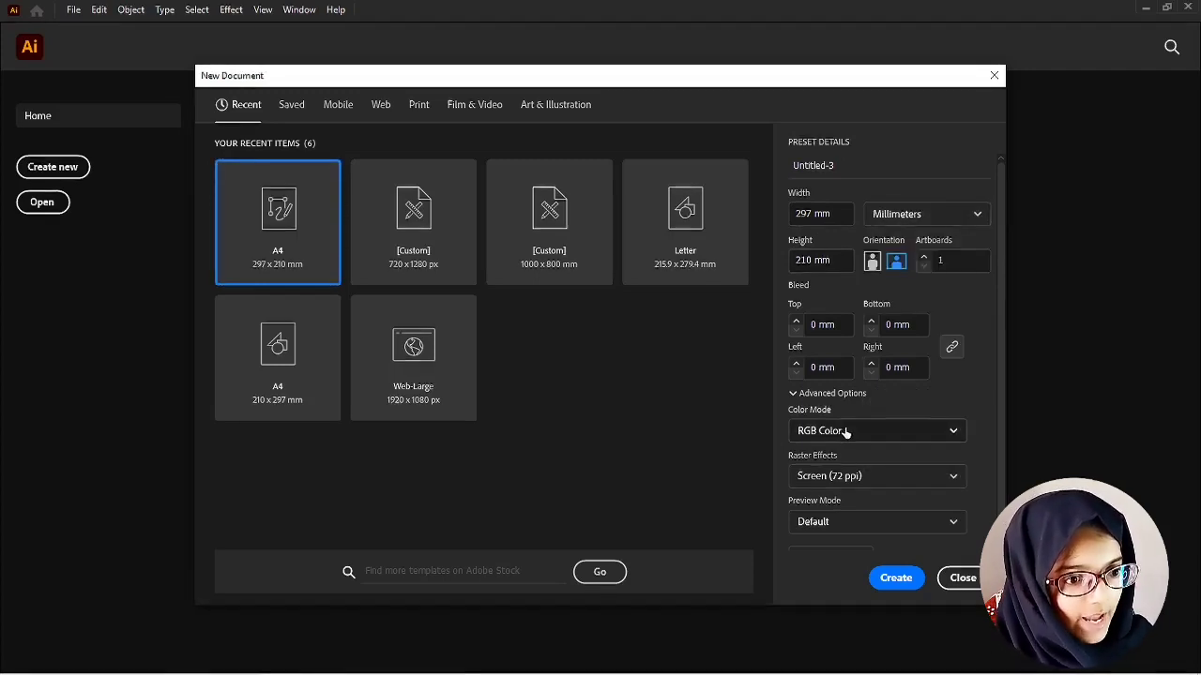
click(844, 434)
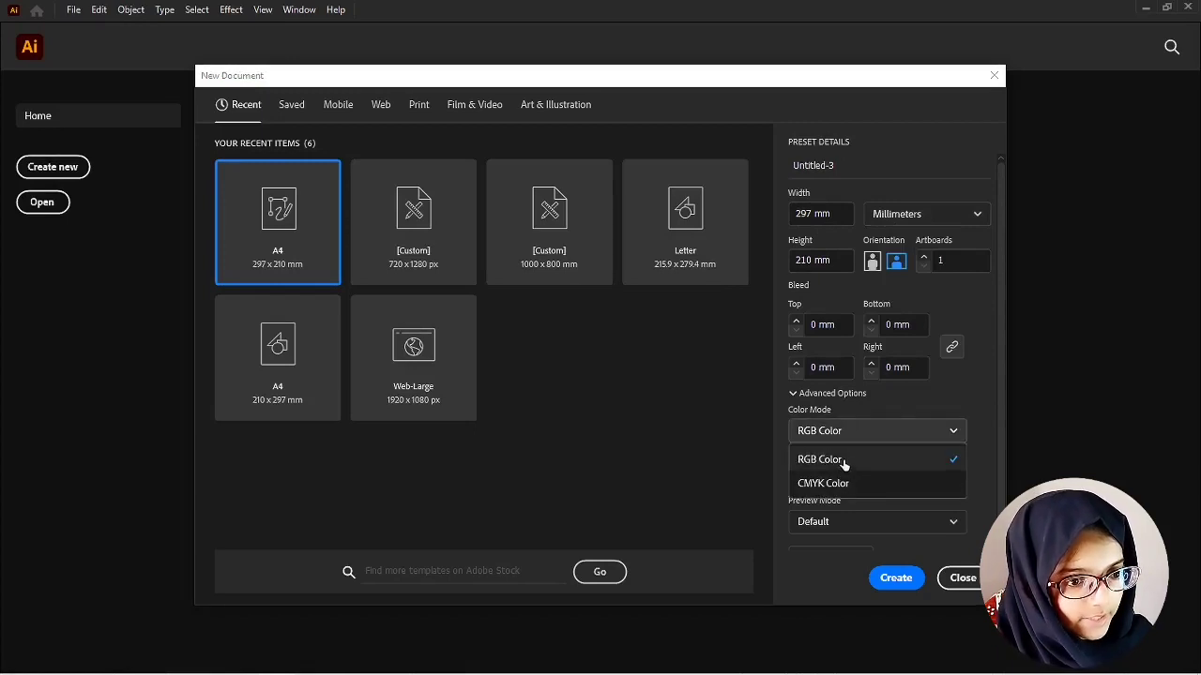
click(844, 459)
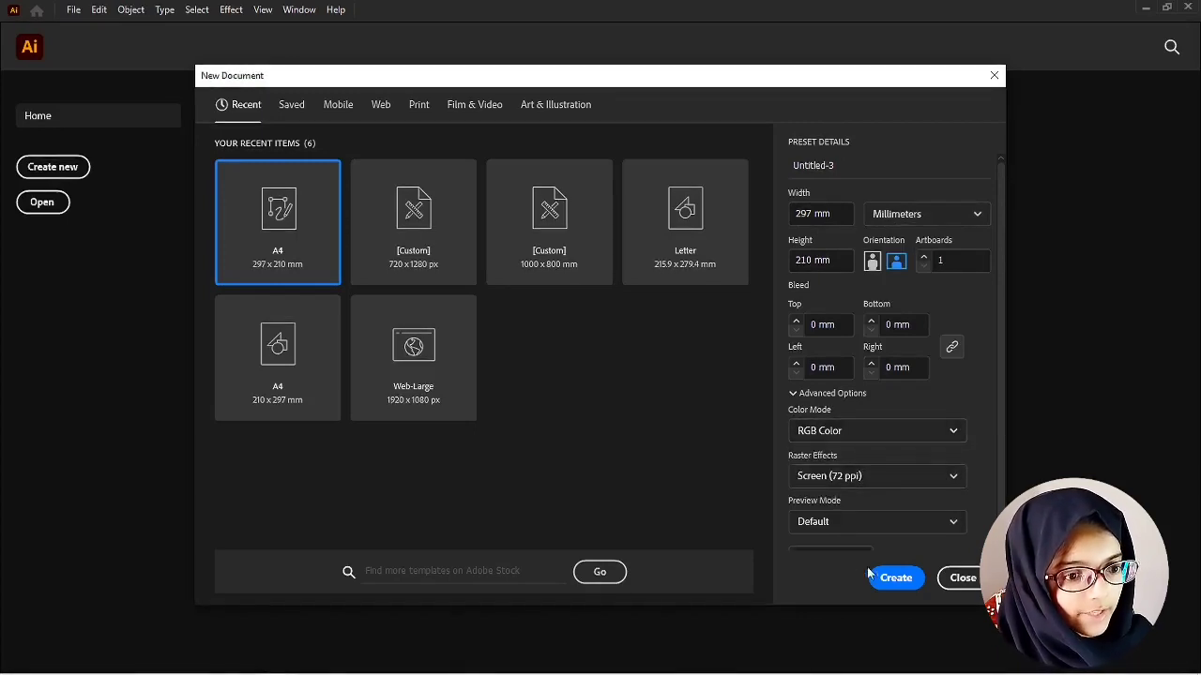
click(896, 579)
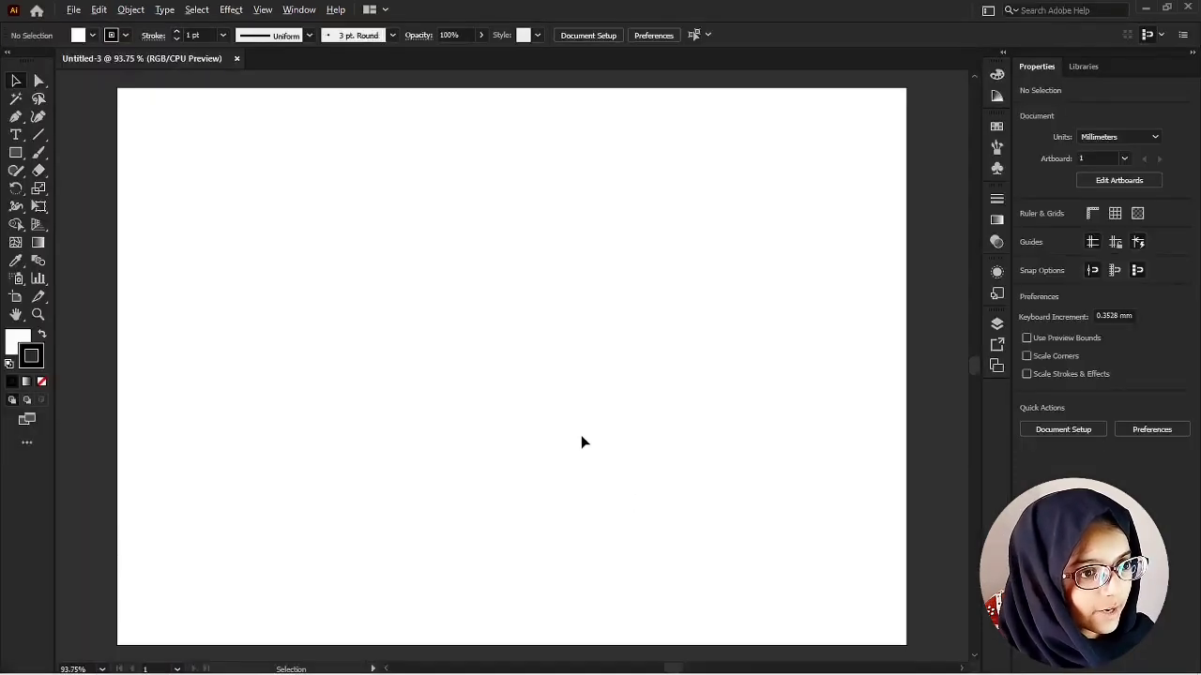
Draw and delete two trial shapes: a rectangle about 39 × 64 mm and a square about 45 mm wide
scroll(582, 437, down, 1)
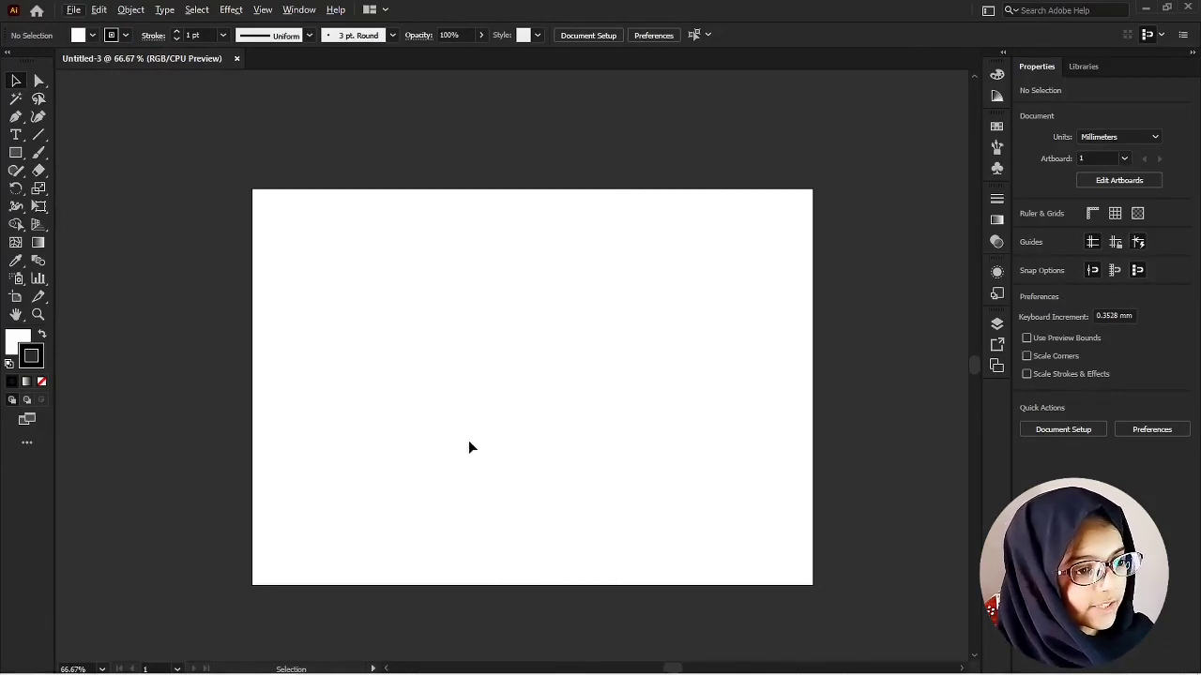
drag(482, 472, 482, 426)
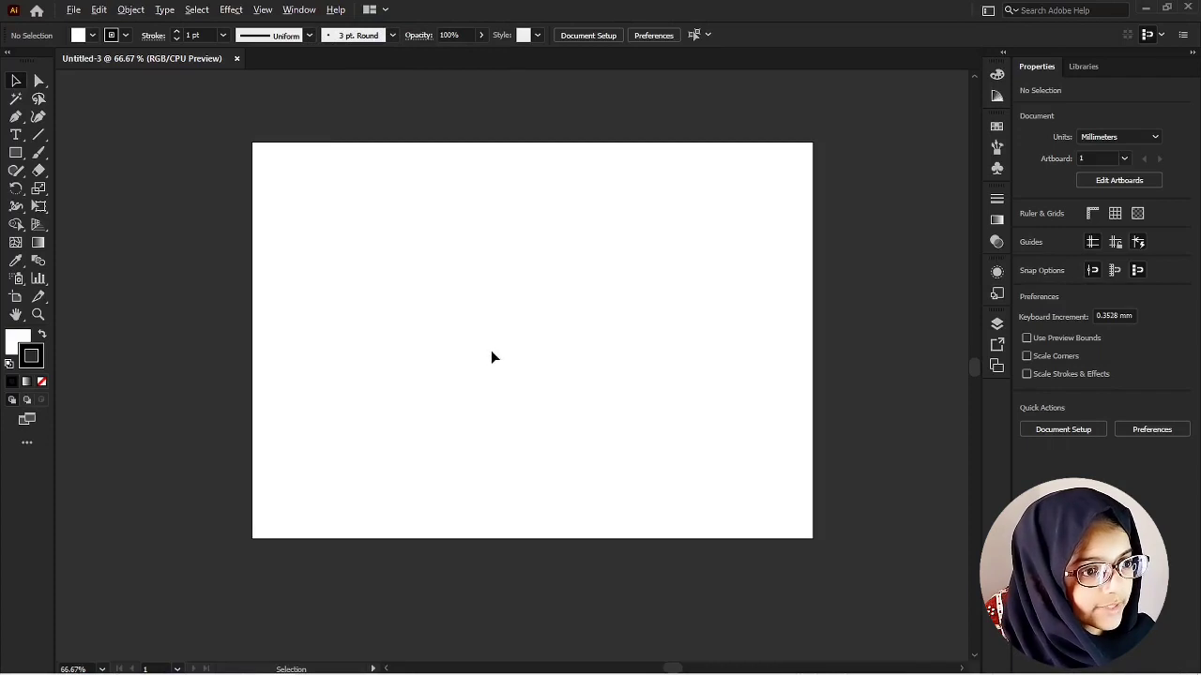
key(ctrl+1)
drag(554, 405, 522, 411)
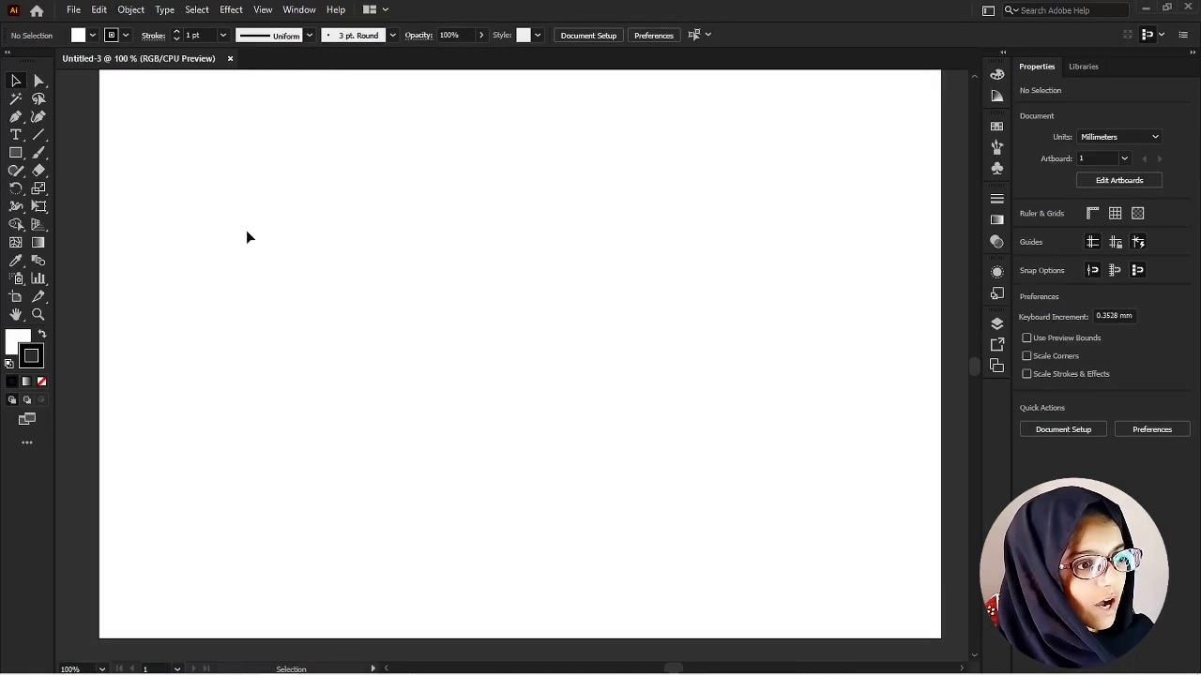
click(17, 155)
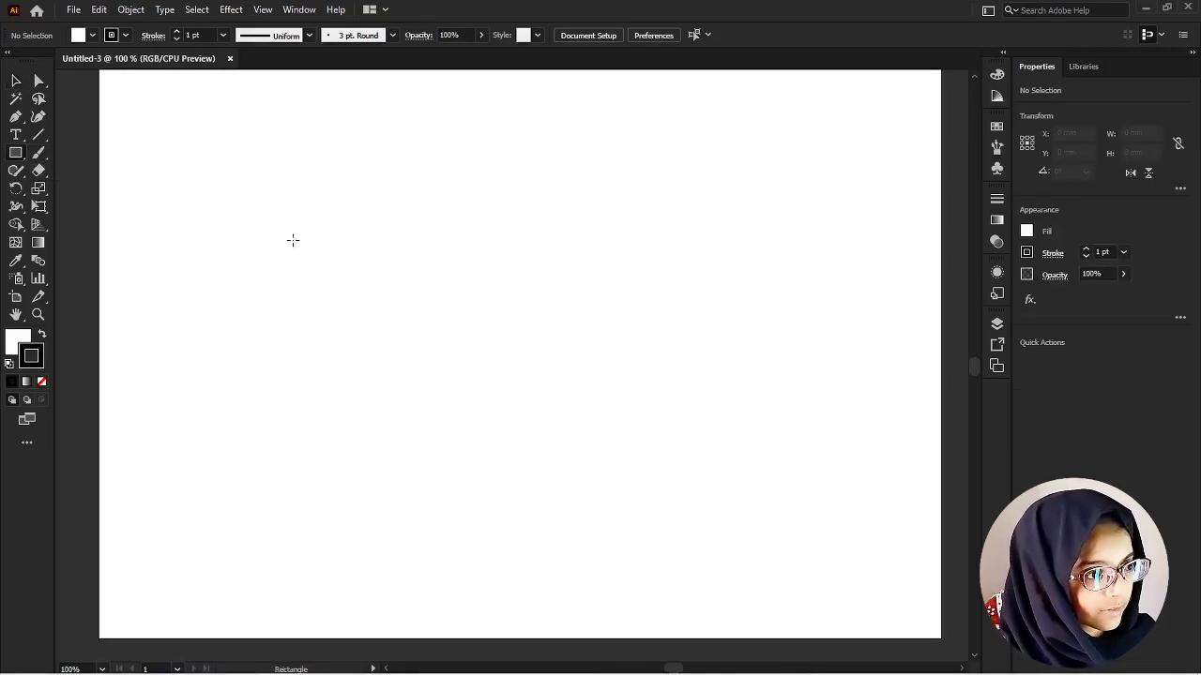
drag(288, 223, 400, 405)
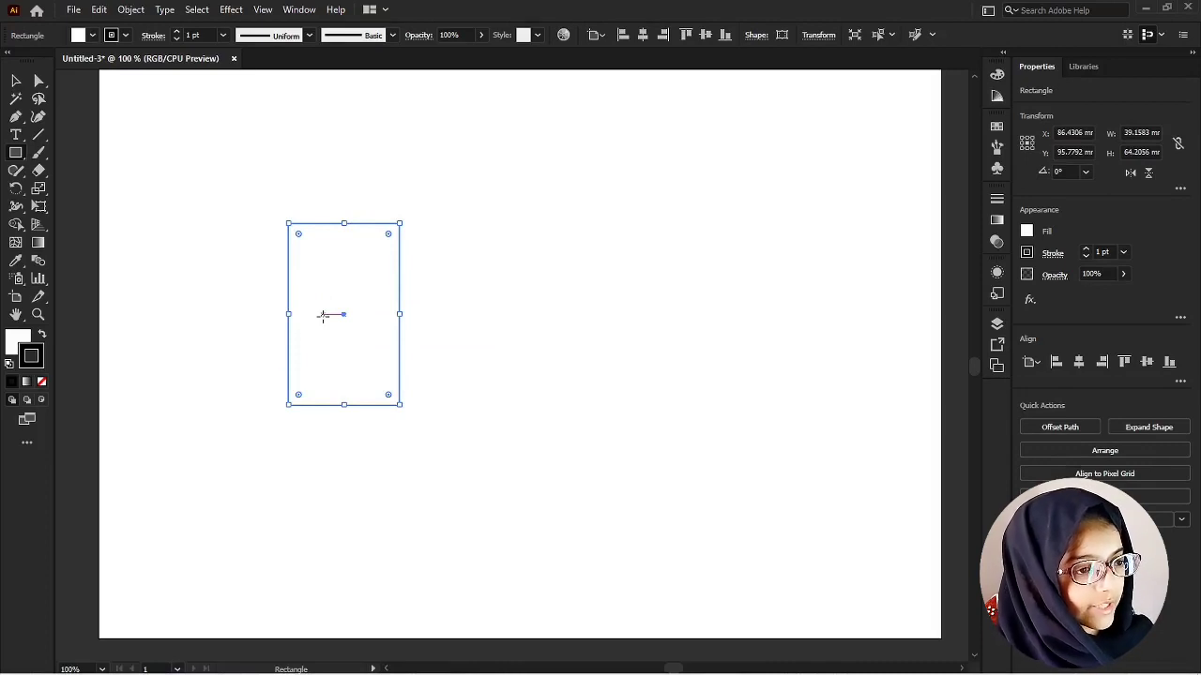
key(Delete)
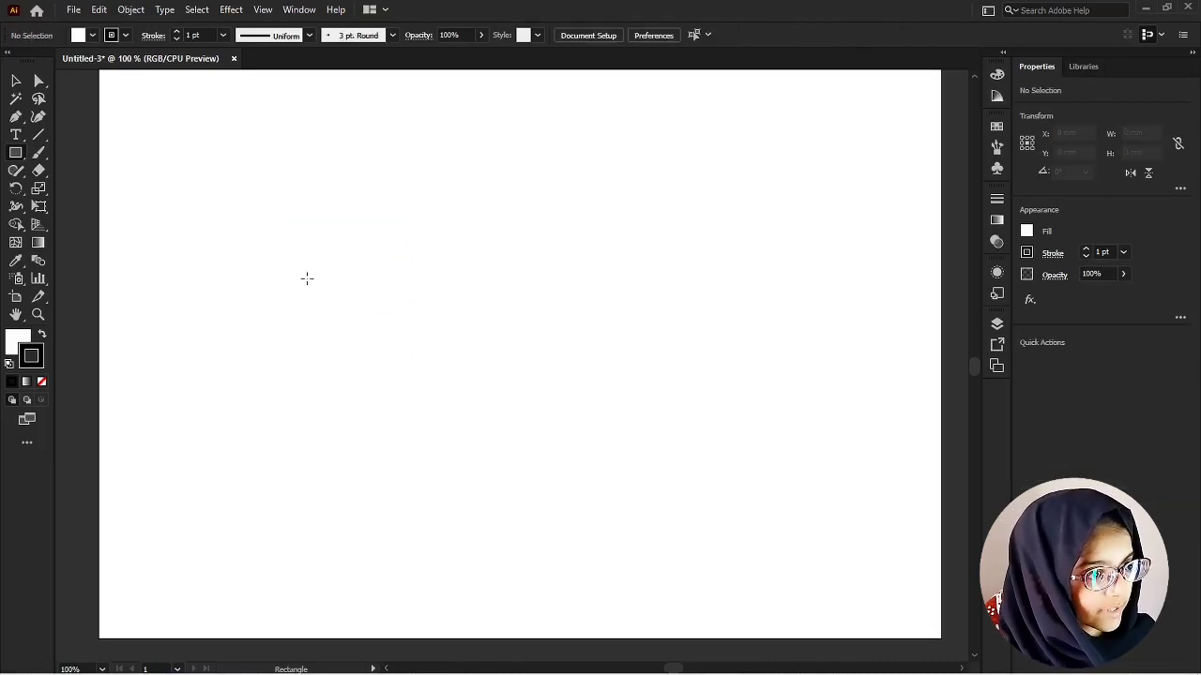
drag(307, 279, 435, 406)
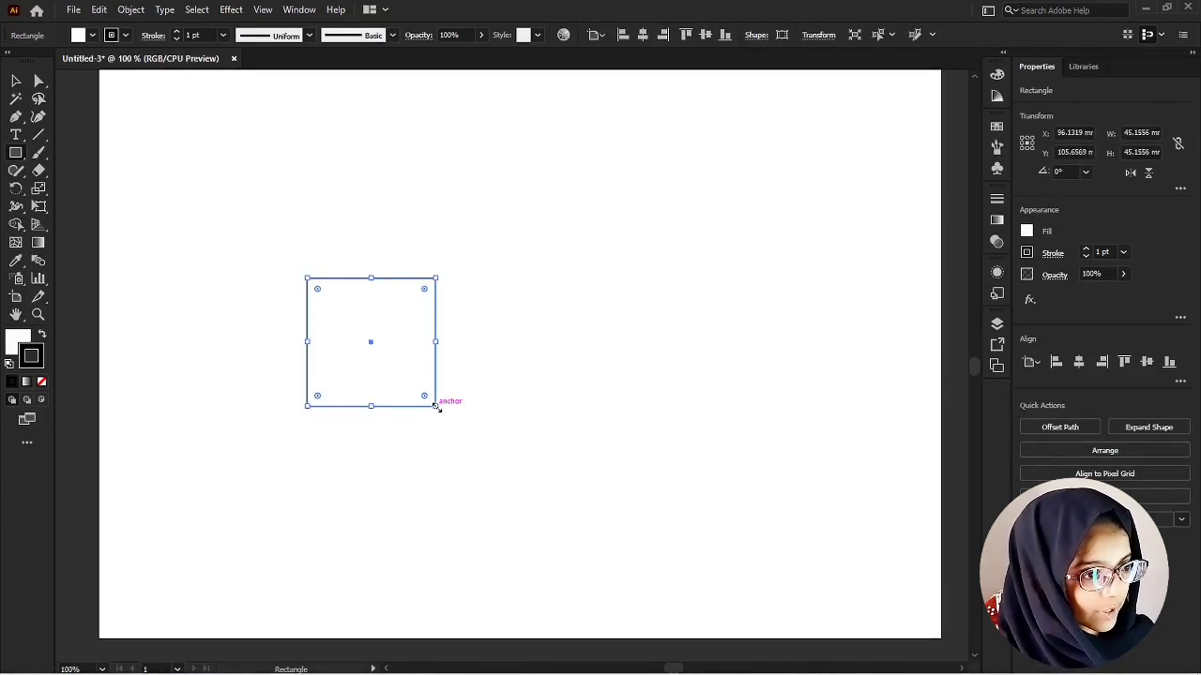
key(Delete)
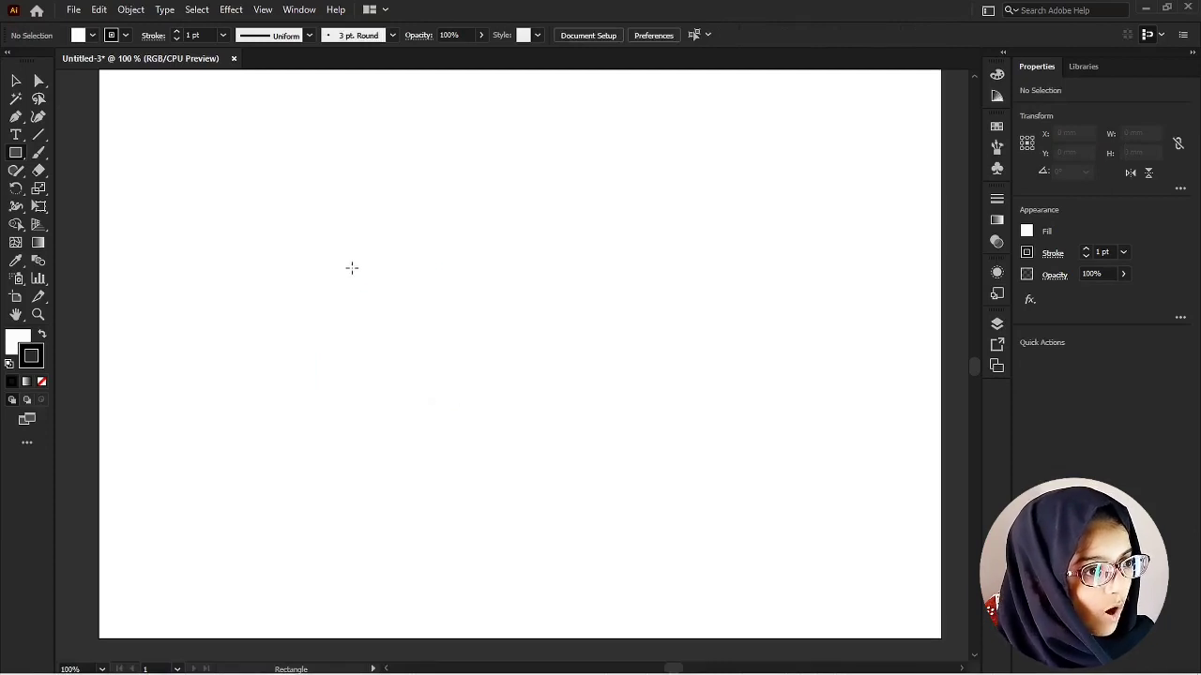
Draw a square about 44 mm wide from its center in the upper-left part of the artboard and deselect it
mouse_move(353, 270)
mouse_down()
mouse_move(407, 313)
mouse_move(395, 295)
mouse_move(414, 305)
mouse_up()
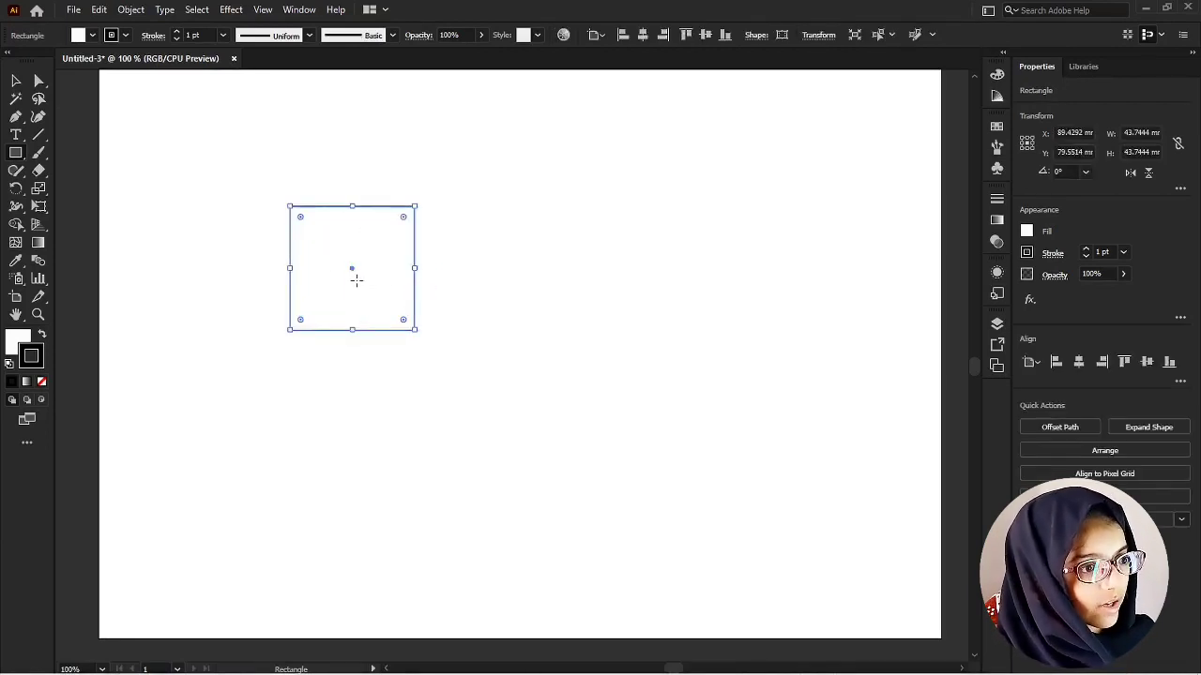
click(513, 333)
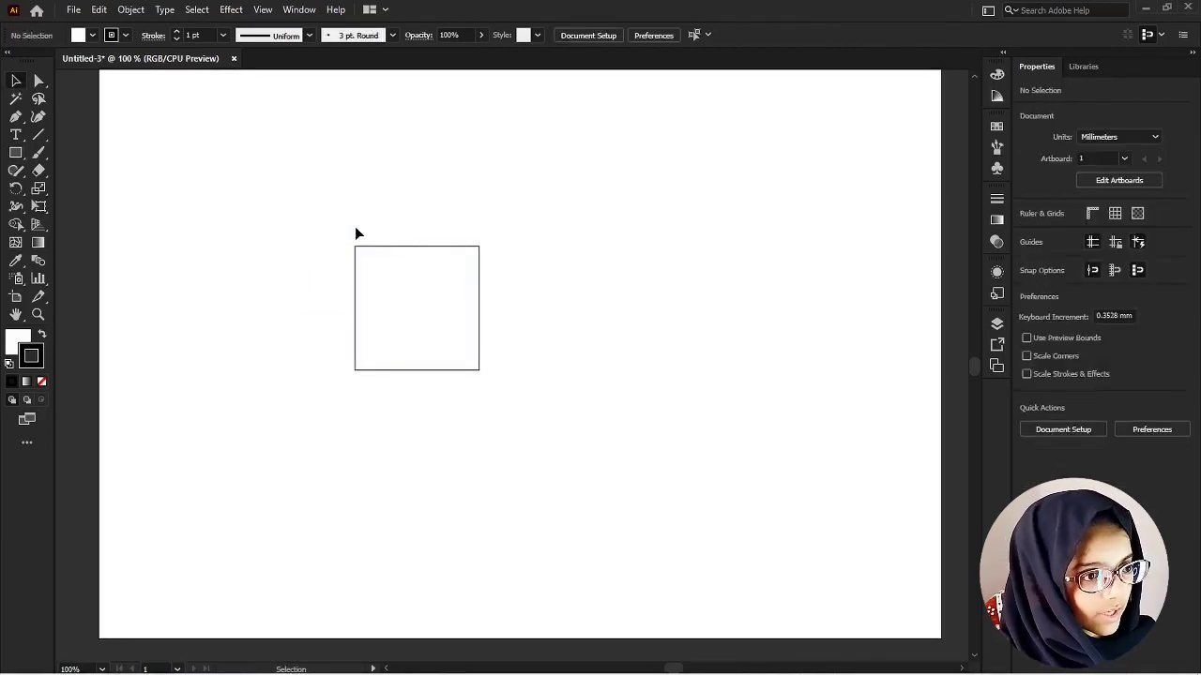
drag(354, 226, 396, 281)
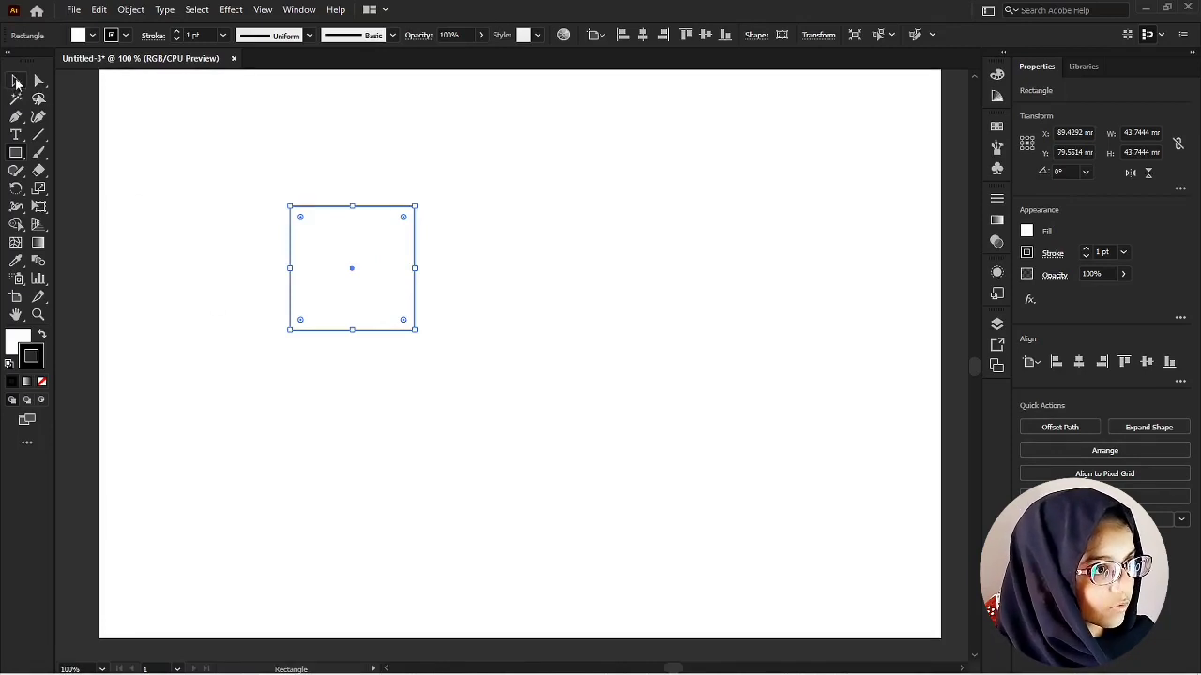
click(16, 82)
click(231, 163)
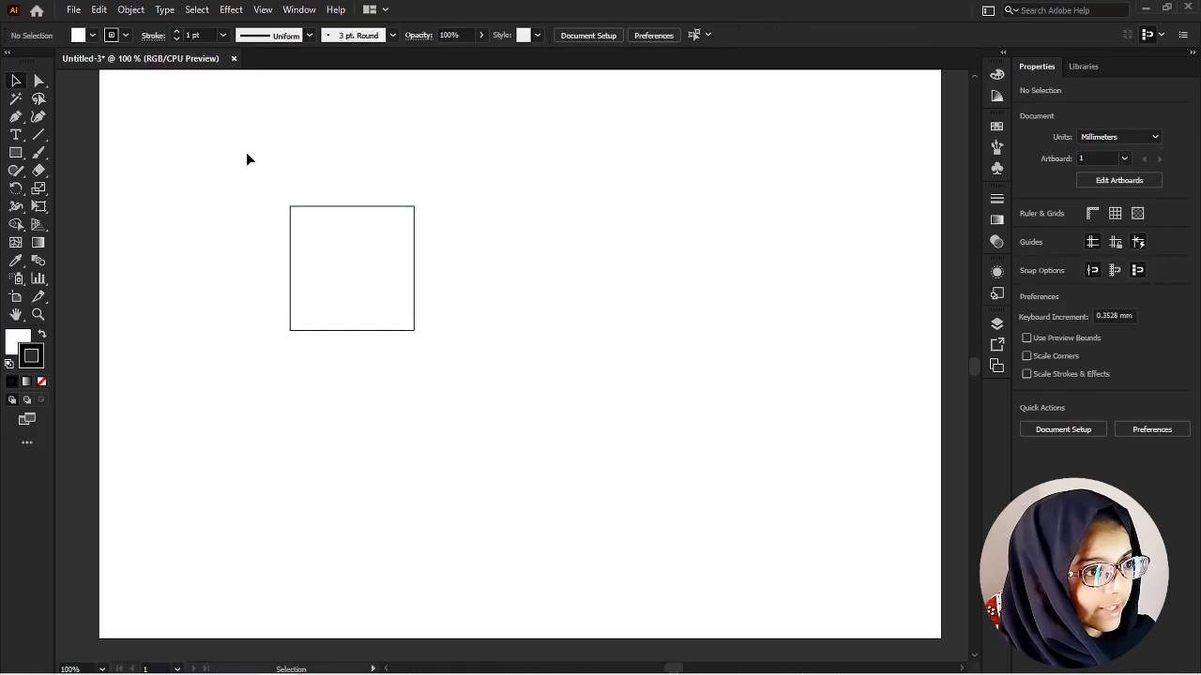
Select the square and move it right and down to about X 123 mm, Y 95 mm
drag(245, 152, 336, 261)
click(234, 256)
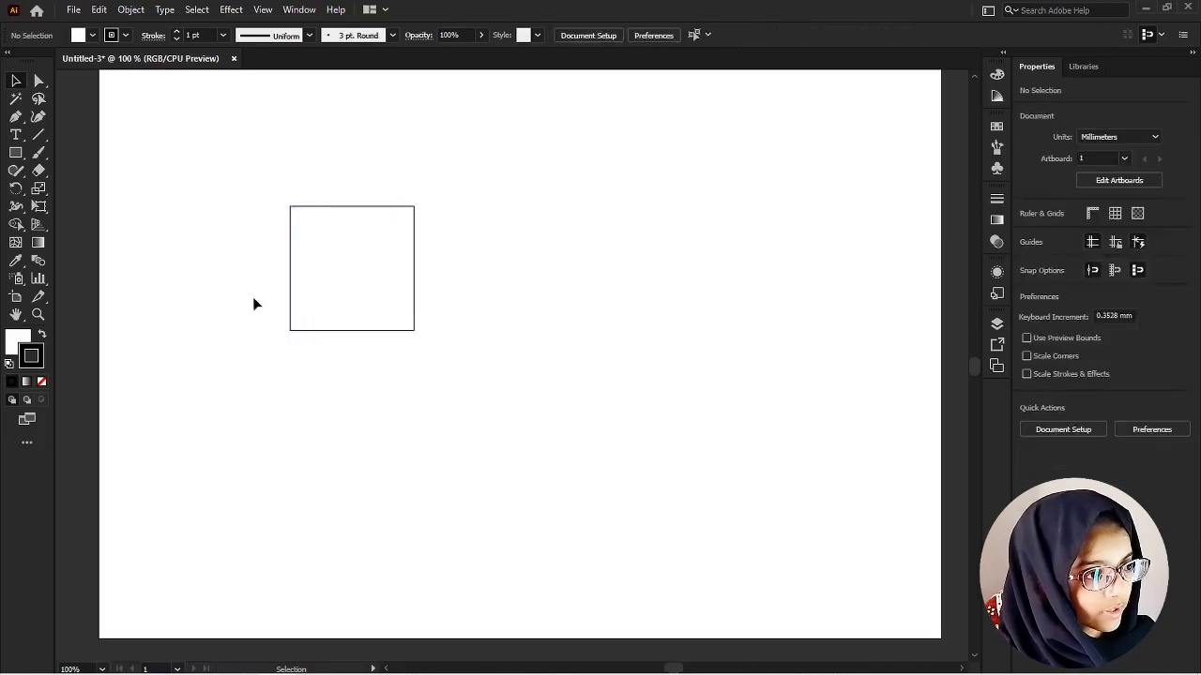
click(357, 279)
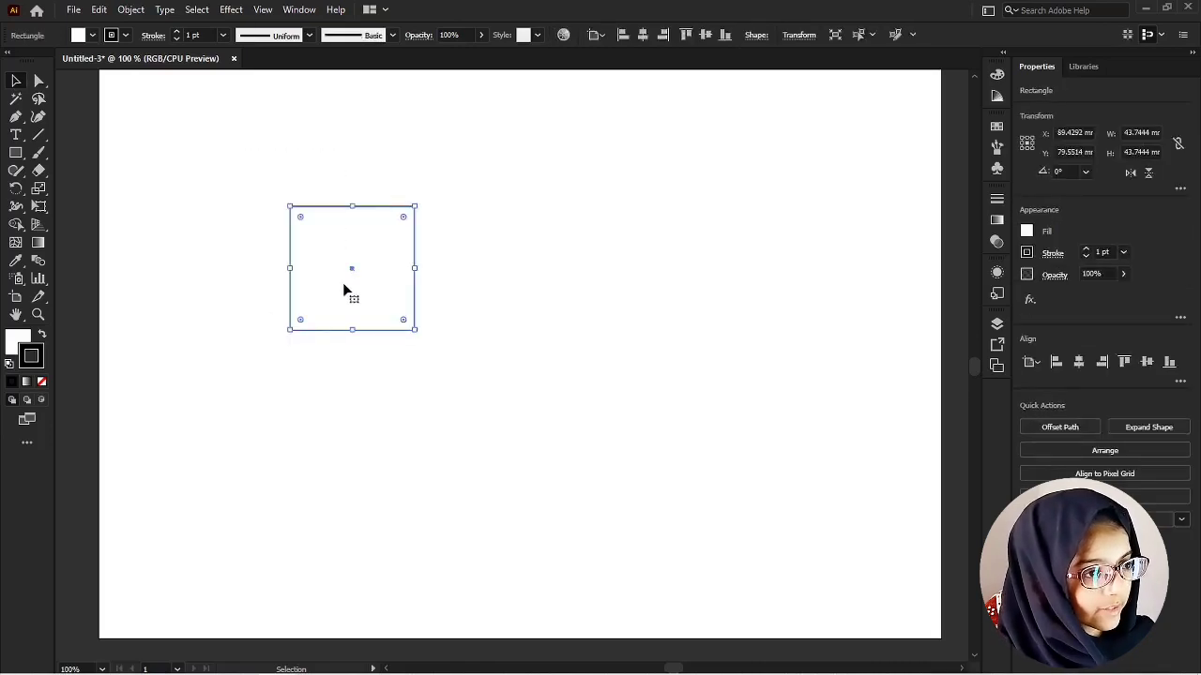
drag(346, 290, 456, 337)
click(538, 270)
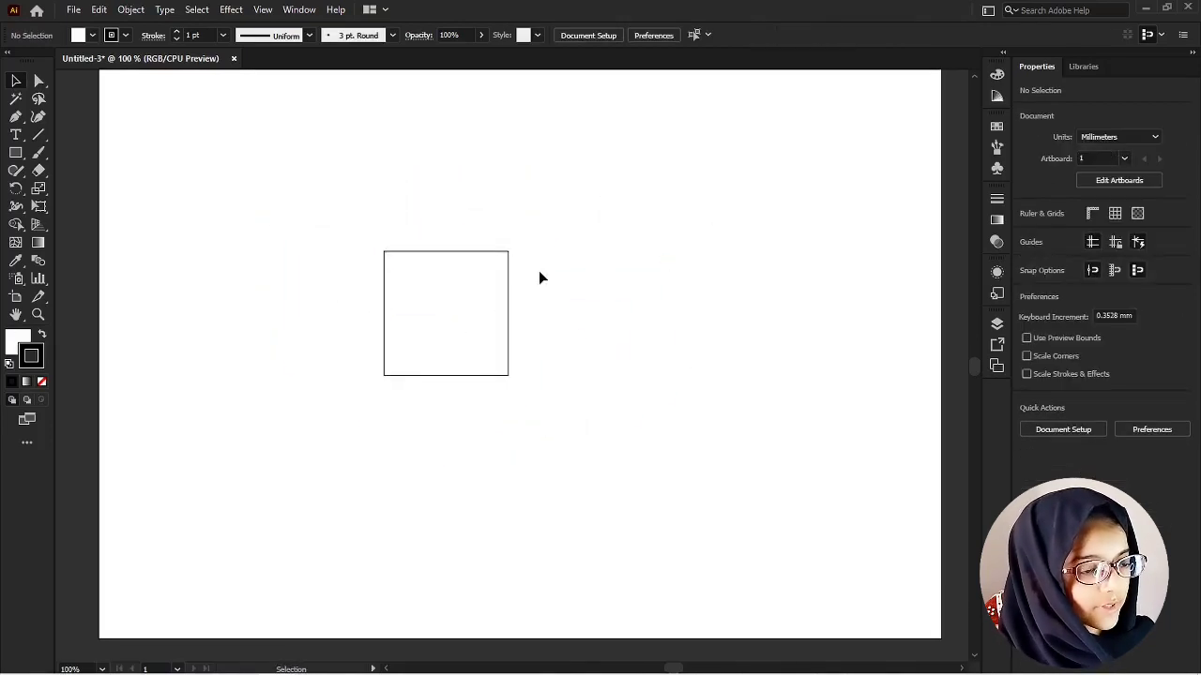
Resize the square freely from its upper-right corner to about 38 × 44 mm and undo the resize
drag(437, 217, 480, 302)
click(519, 247)
drag(479, 203, 522, 305)
mouse_move(508, 253)
mouse_down()
mouse_move(456, 261)
mouse_move(502, 274)
mouse_move(512, 254)
mouse_move(497, 248)
mouse_up()
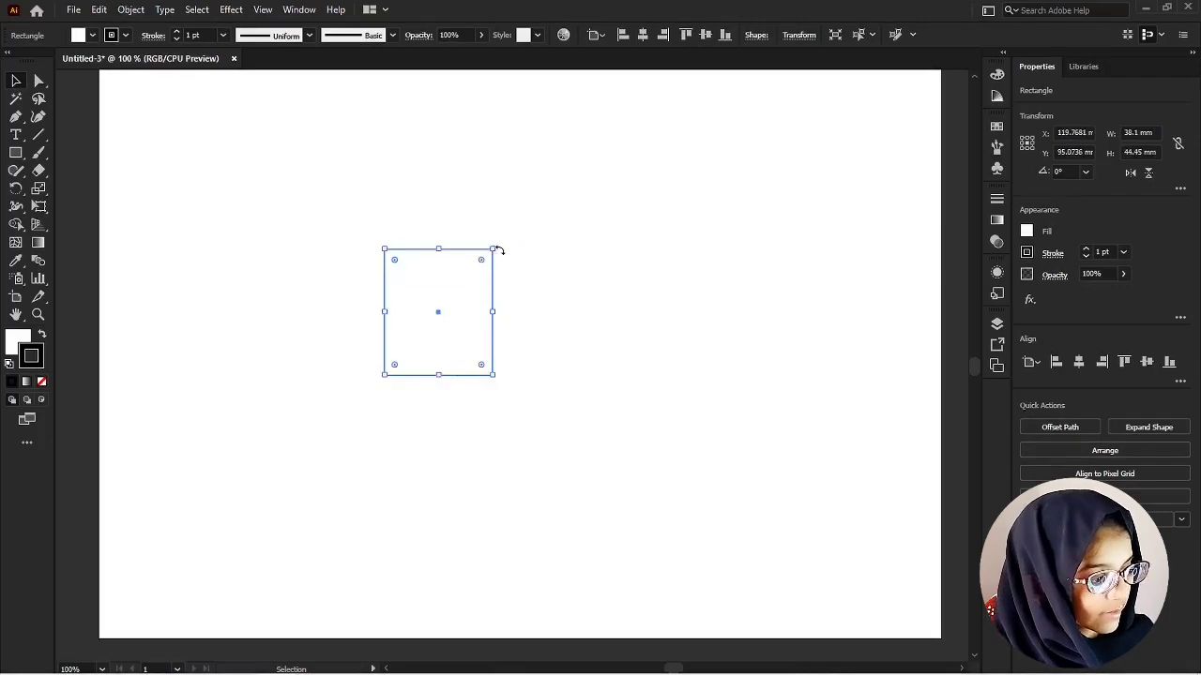
key(ctrl+z)
key(ctrl+z)
key(v)
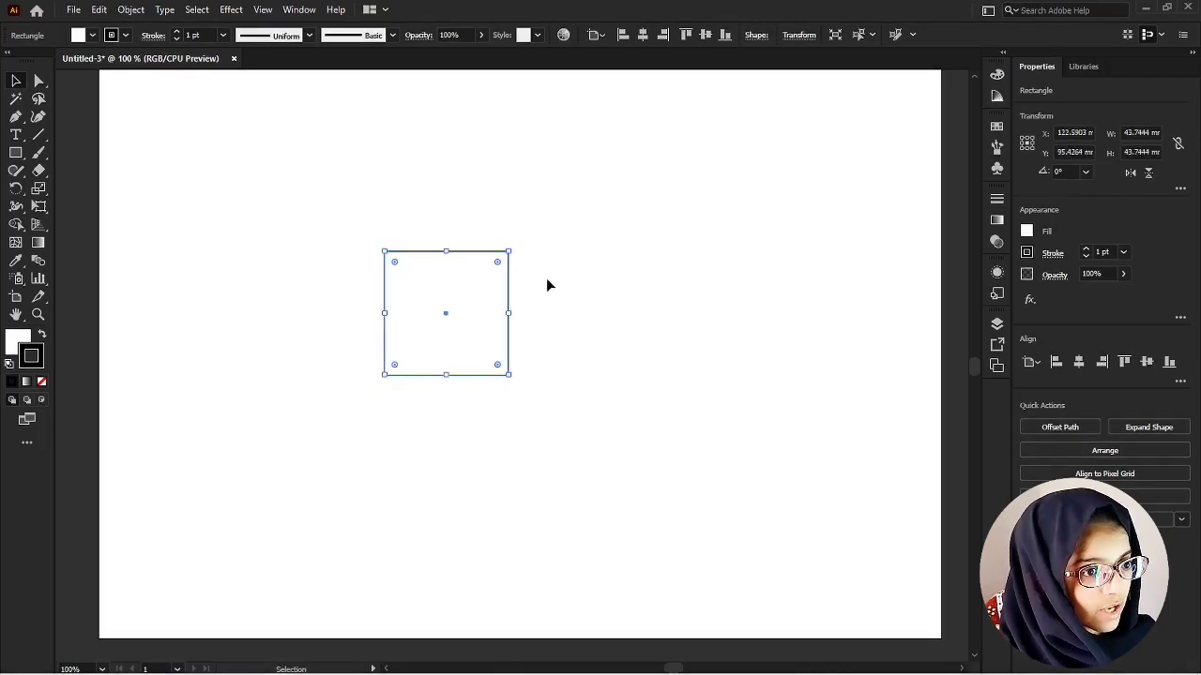
Scale the square down proportionally about its center and undo the scaling
click(472, 247)
click(508, 262)
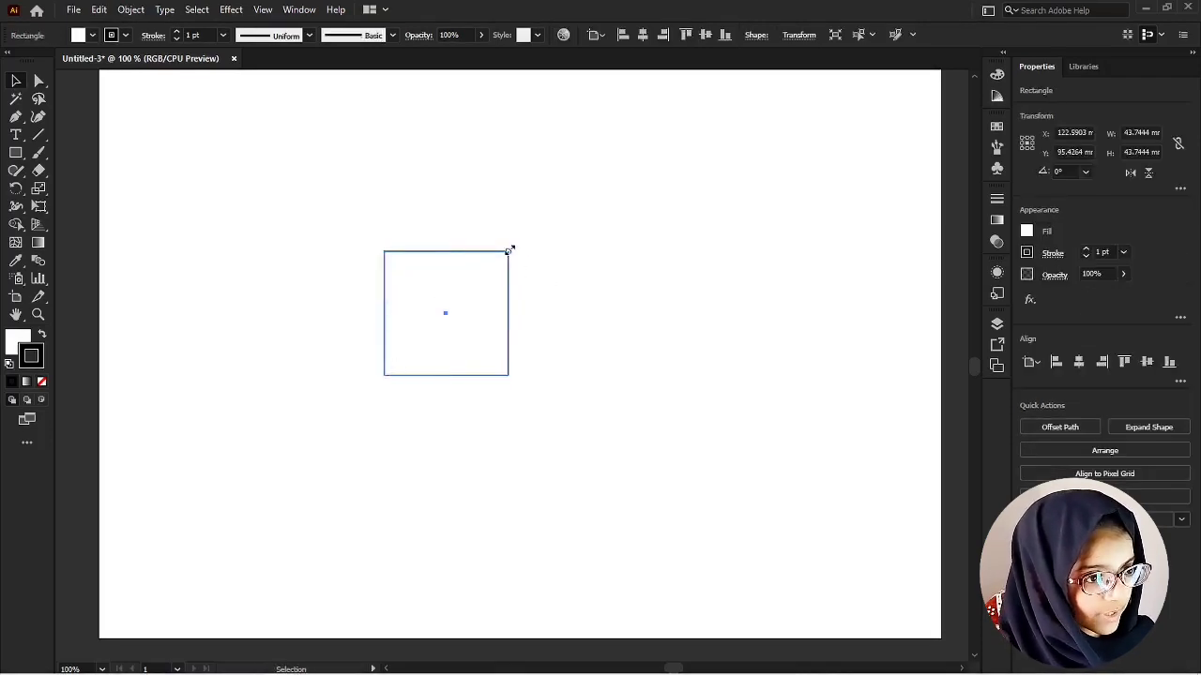
drag(510, 248, 484, 273)
click(495, 294)
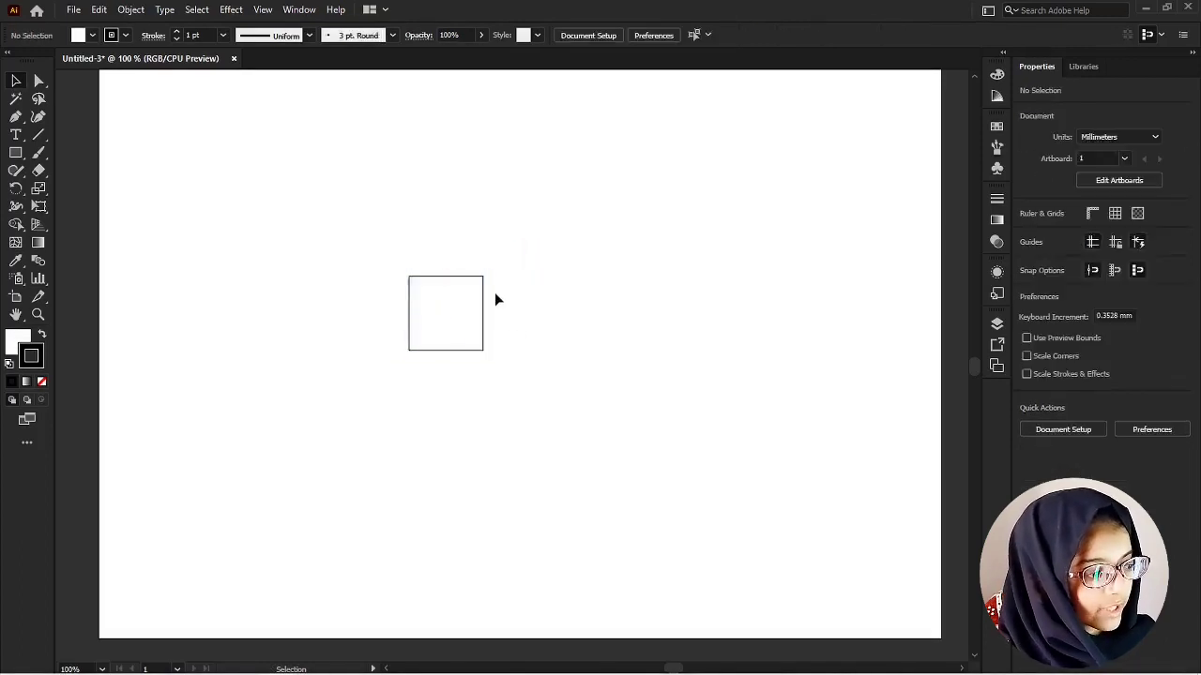
key(ctrl+z)
click(443, 225)
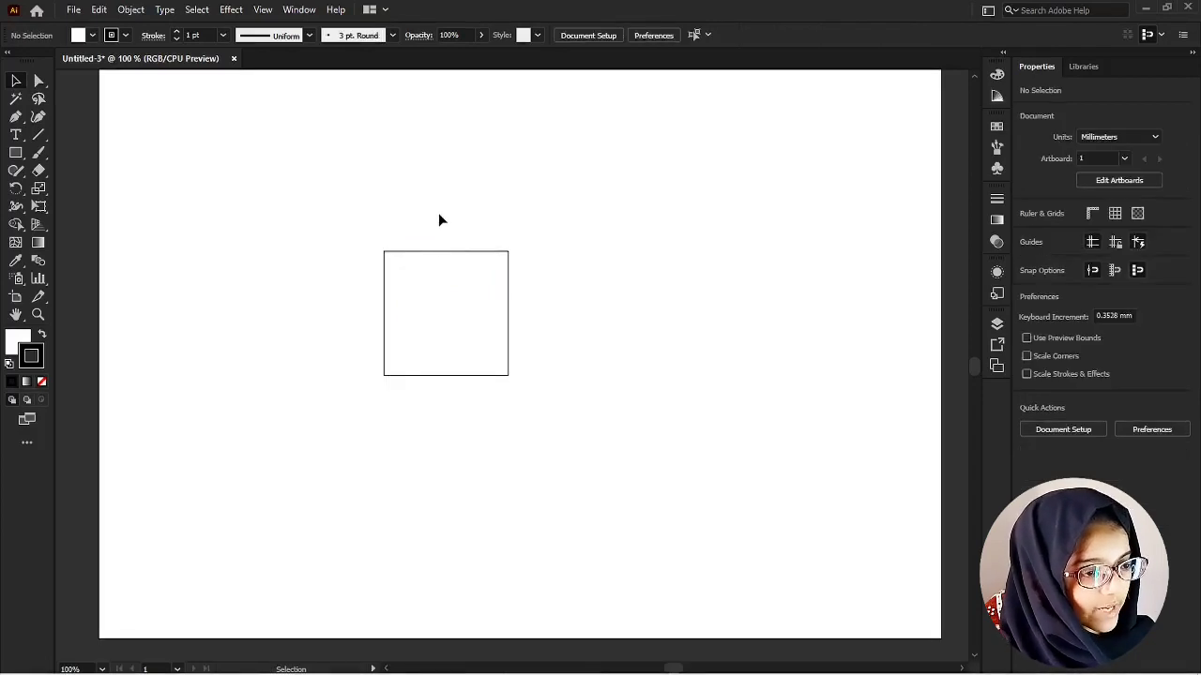
Shift the square slightly left to about X 112 mm, Y 94 mm, and try rotating it from its upper-right corner
click(458, 269)
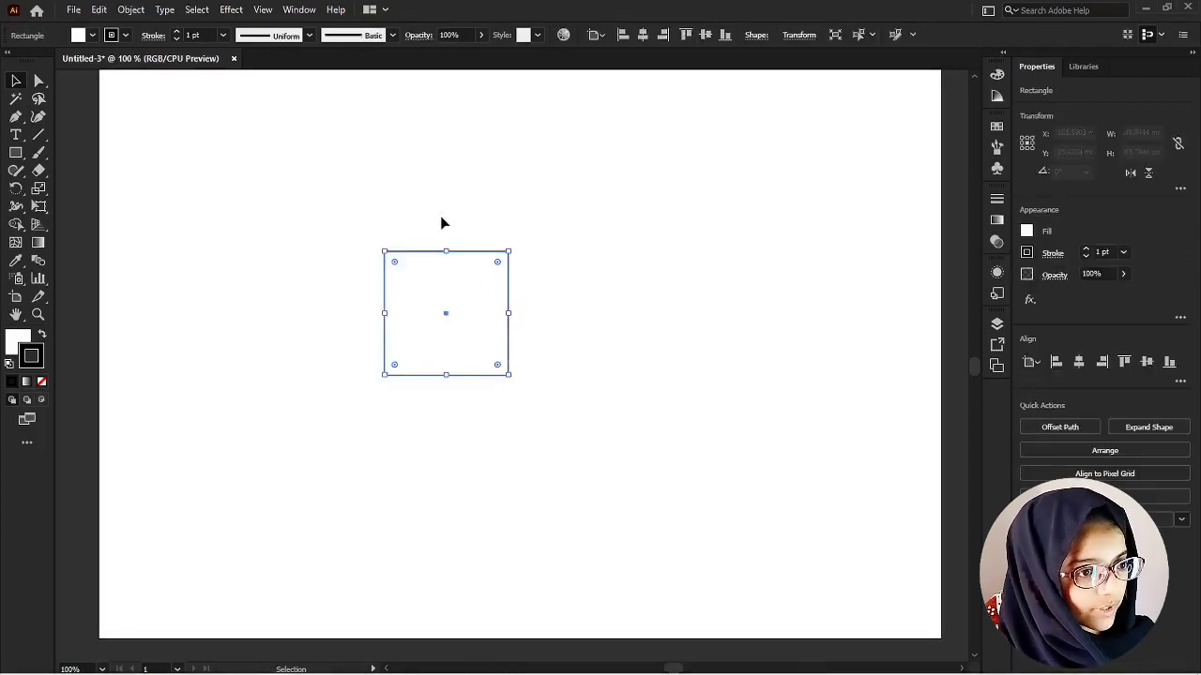
click(453, 229)
drag(488, 323, 457, 319)
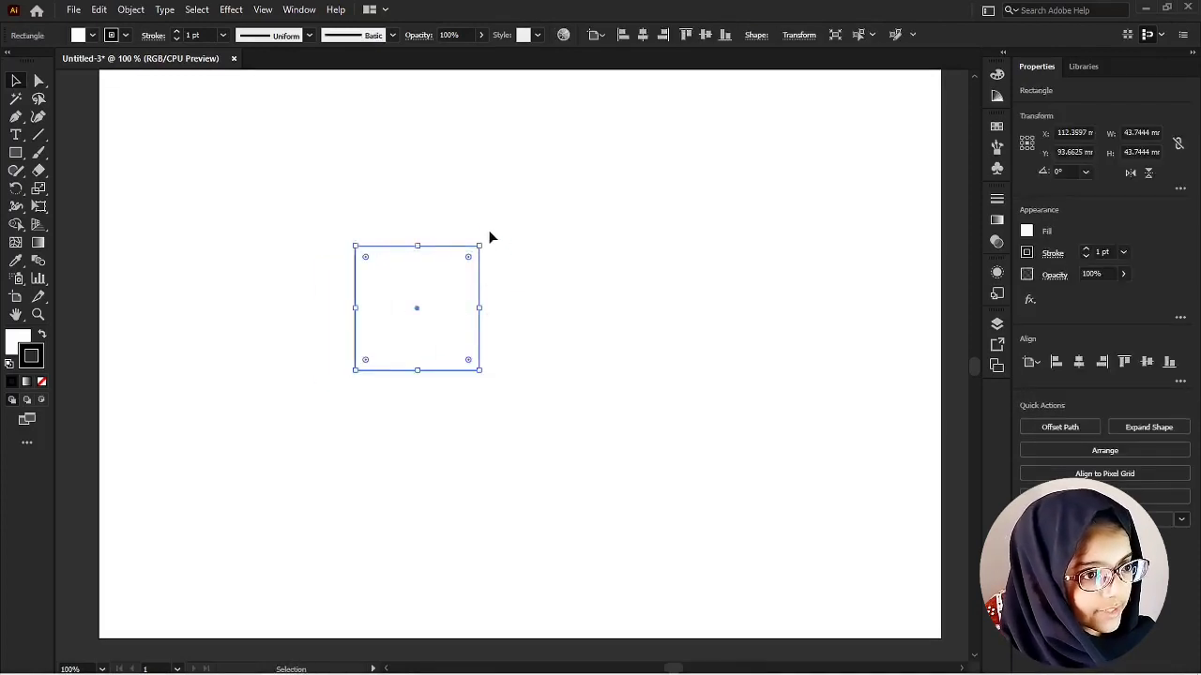
drag(485, 239, 533, 322)
key(ctrl+z)
Reposition the square in the left half of the artboard, clear of the center
drag(429, 371, 348, 340)
click(418, 426)
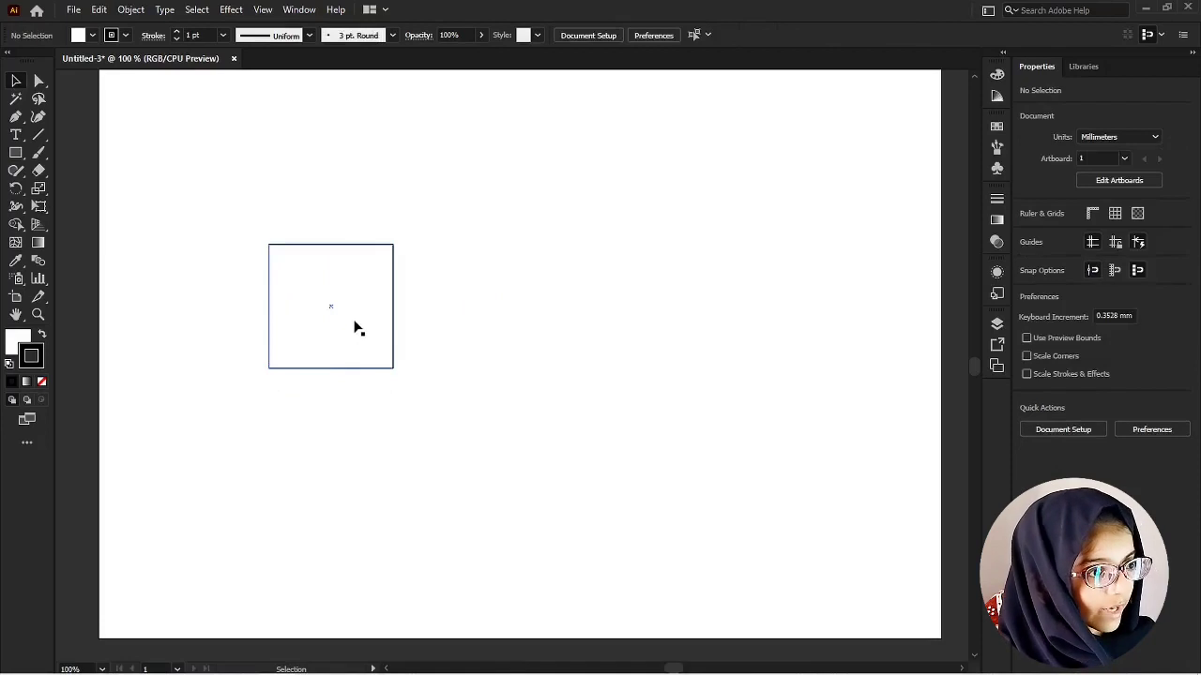
click(352, 310)
click(404, 423)
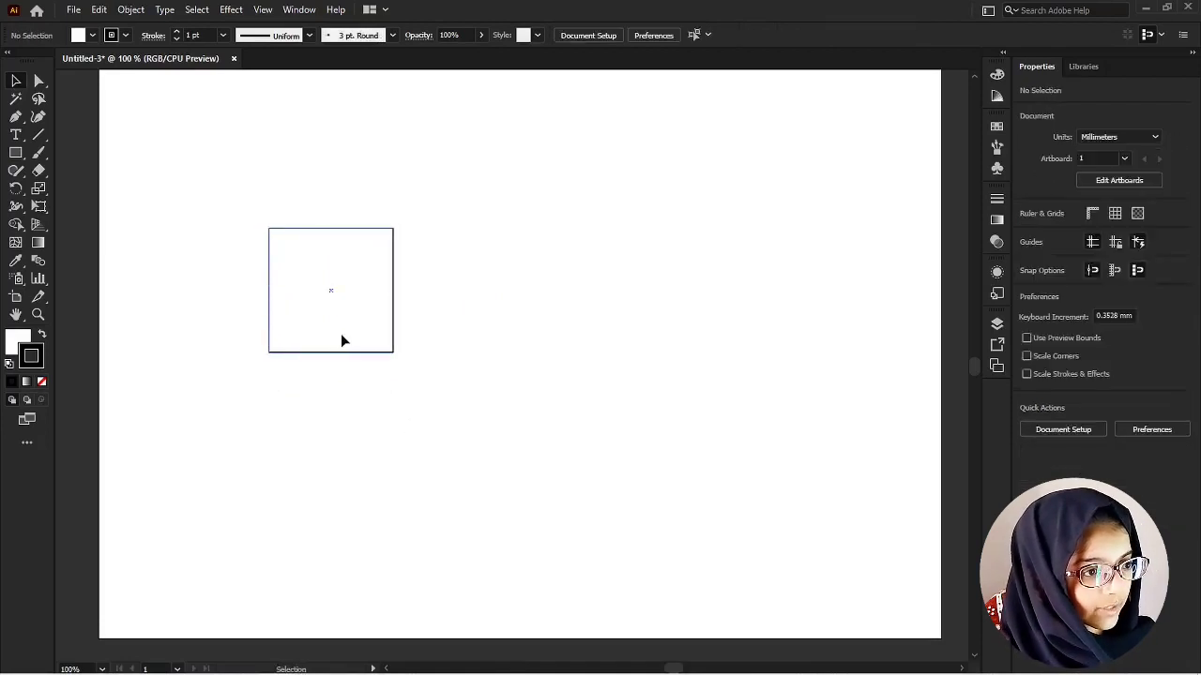
drag(348, 359, 335, 371)
click(370, 412)
click(300, 322)
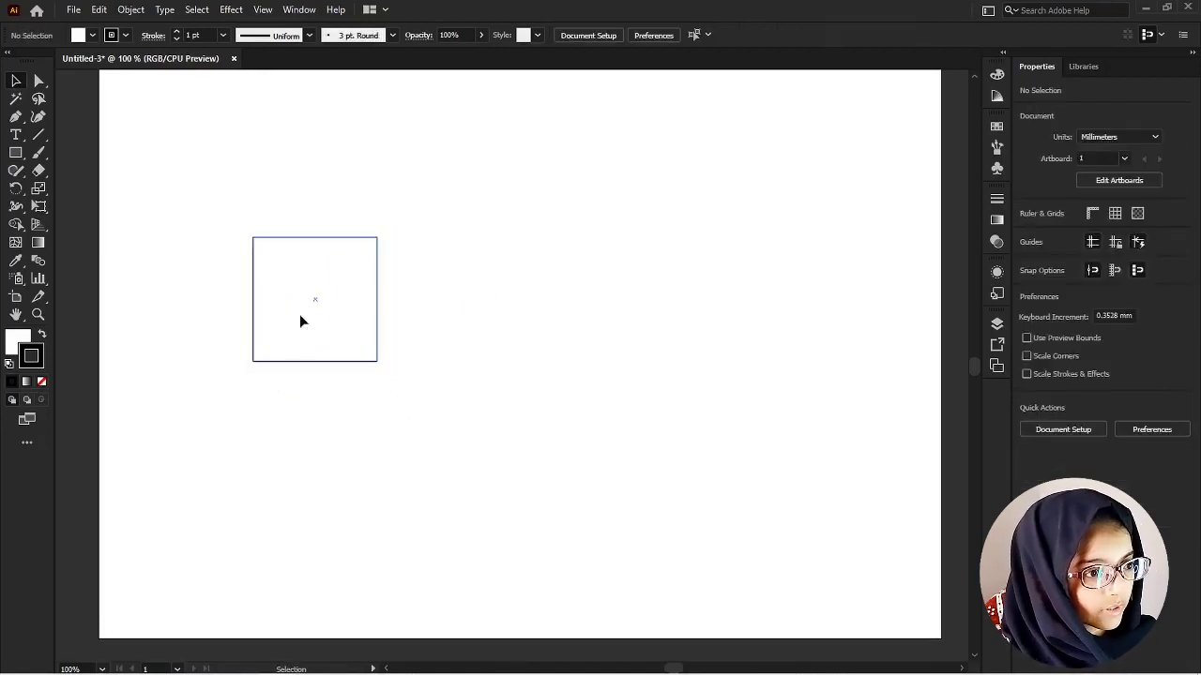
Duplicate the square to its lower right at about X 141 mm, Y 112 mm, and select the copy
drag(302, 321, 472, 384)
click(469, 248)
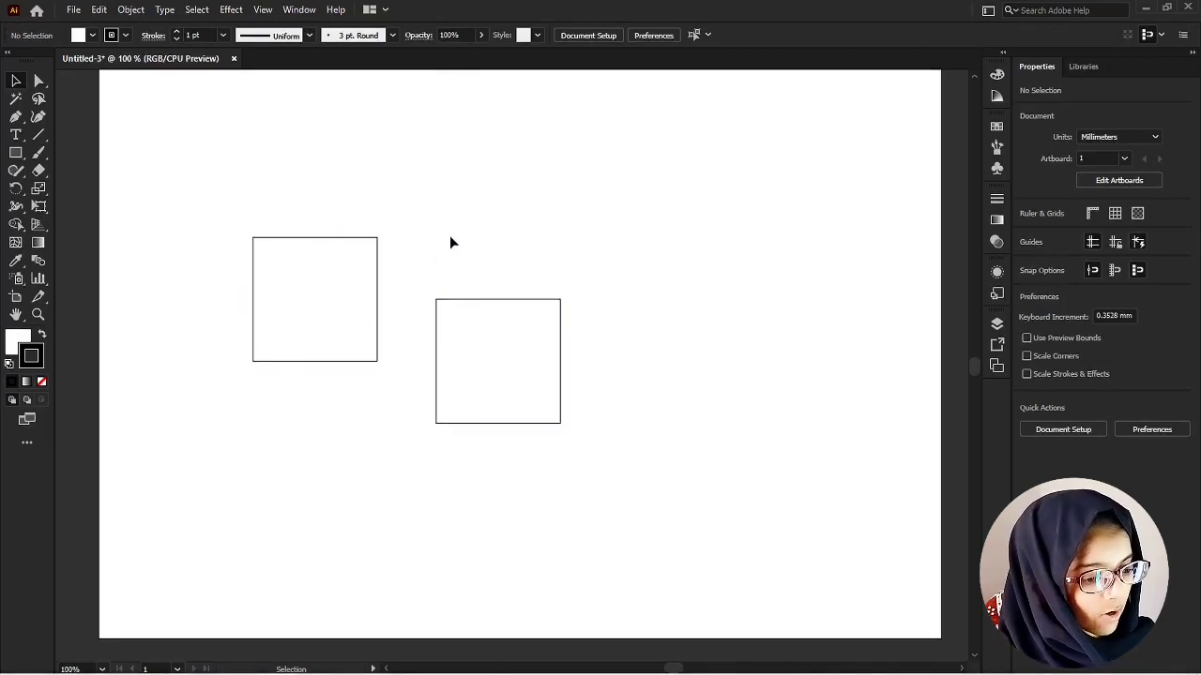
drag(451, 243, 541, 447)
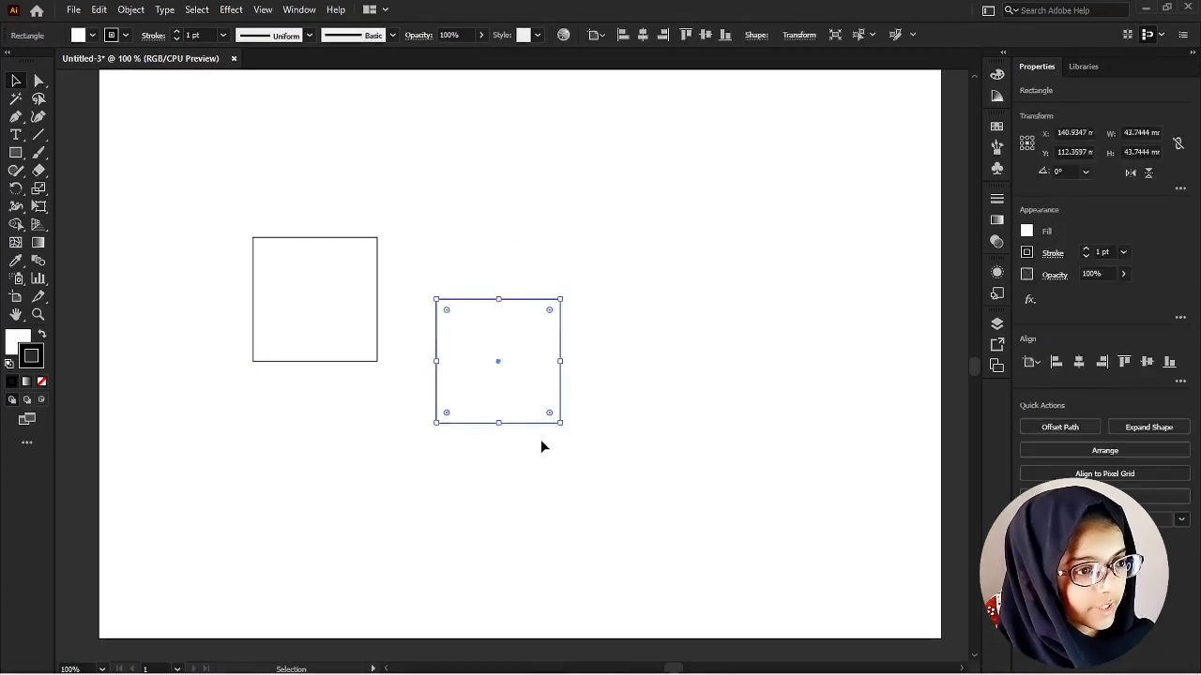
Delete the offset copy and duplicate the original square about 50 mm straight to its right
key(Delete)
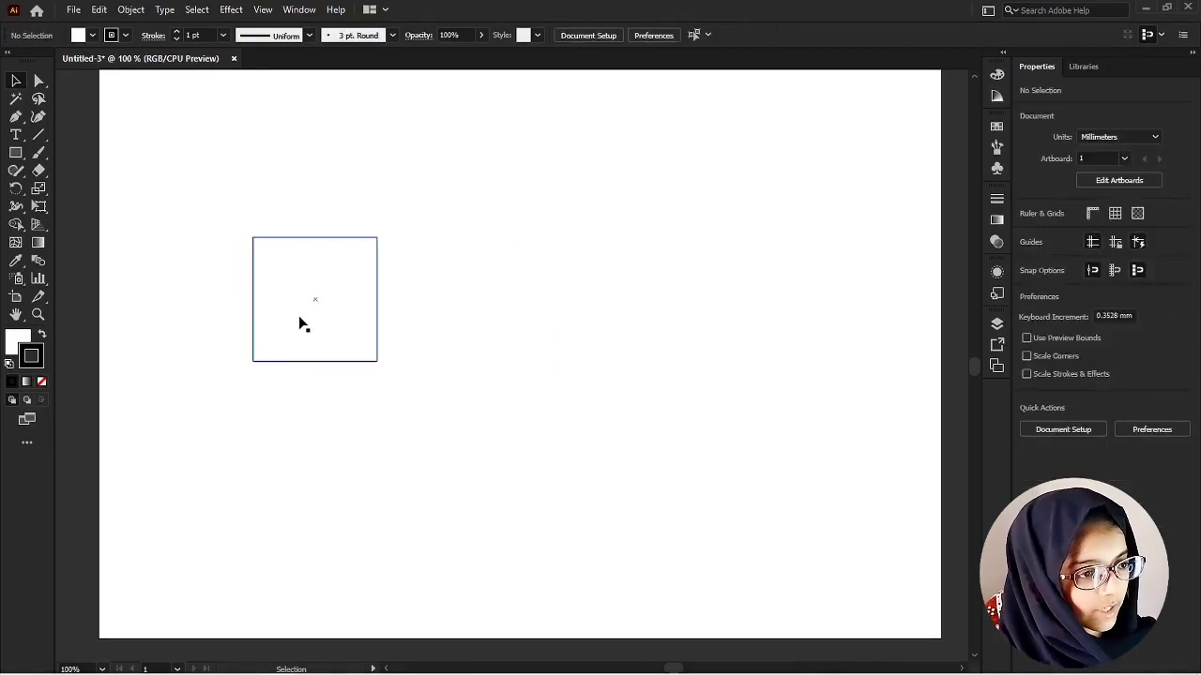
drag(300, 324, 443, 326)
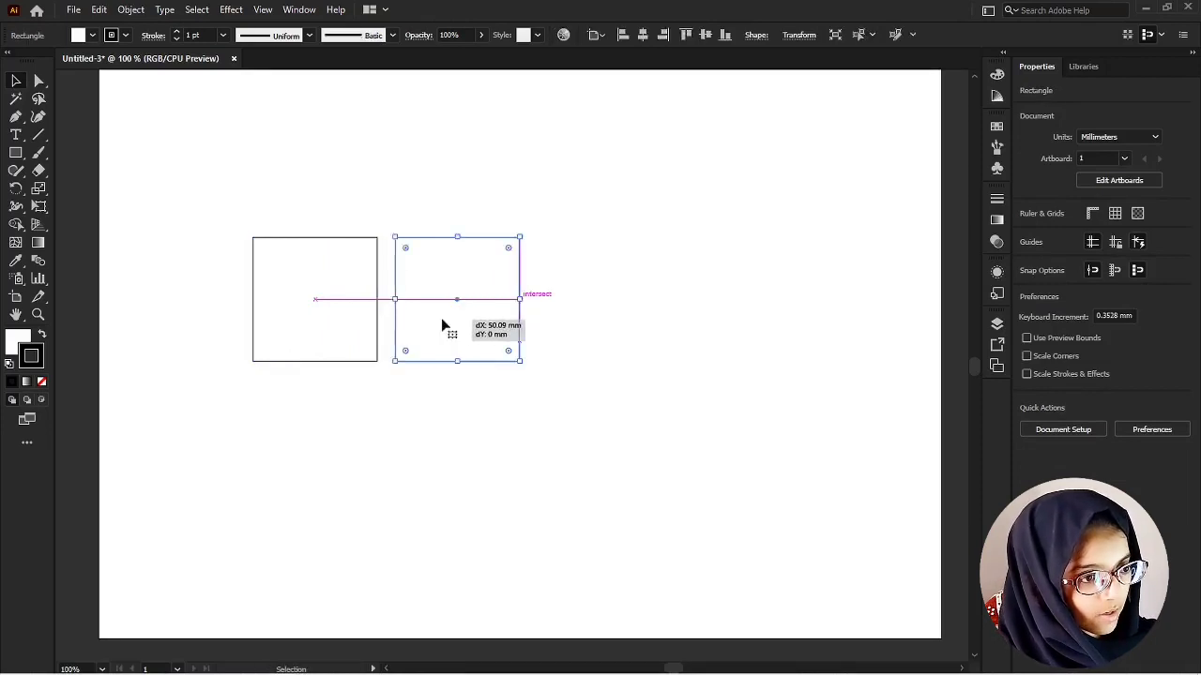
click(329, 226)
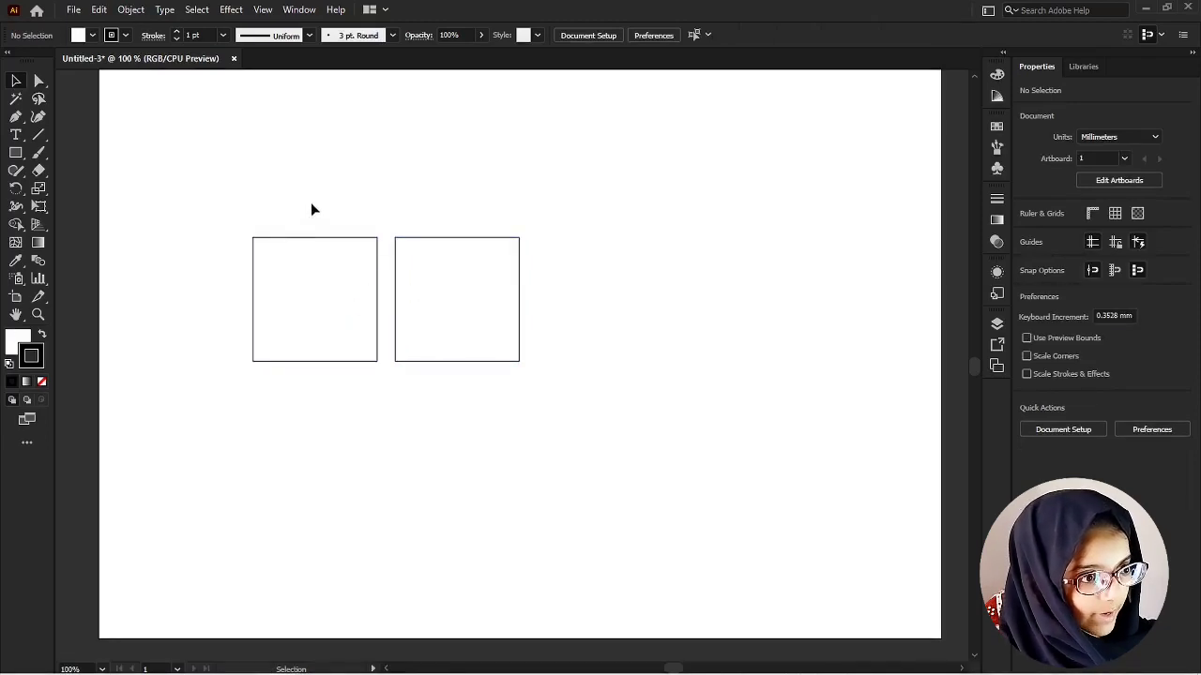
drag(312, 208, 437, 270)
click(344, 191)
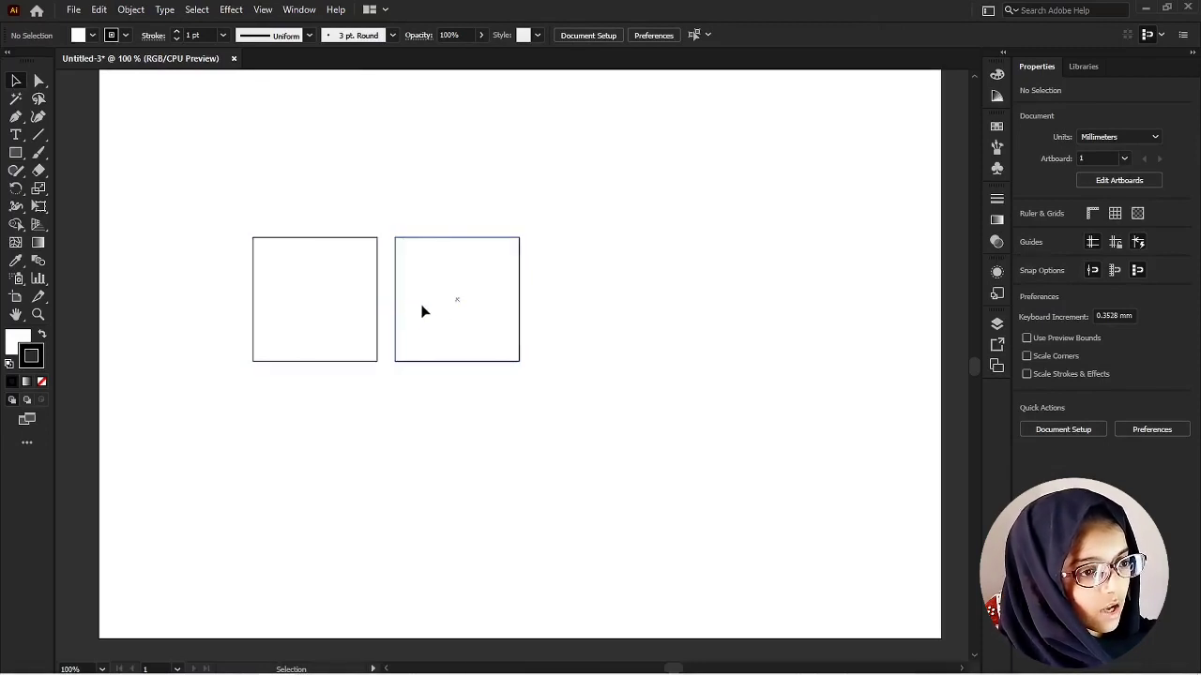
Duplicate the second square to its right at about X 183 mm, Y 90 mm, and select the new copy
drag(422, 311, 561, 297)
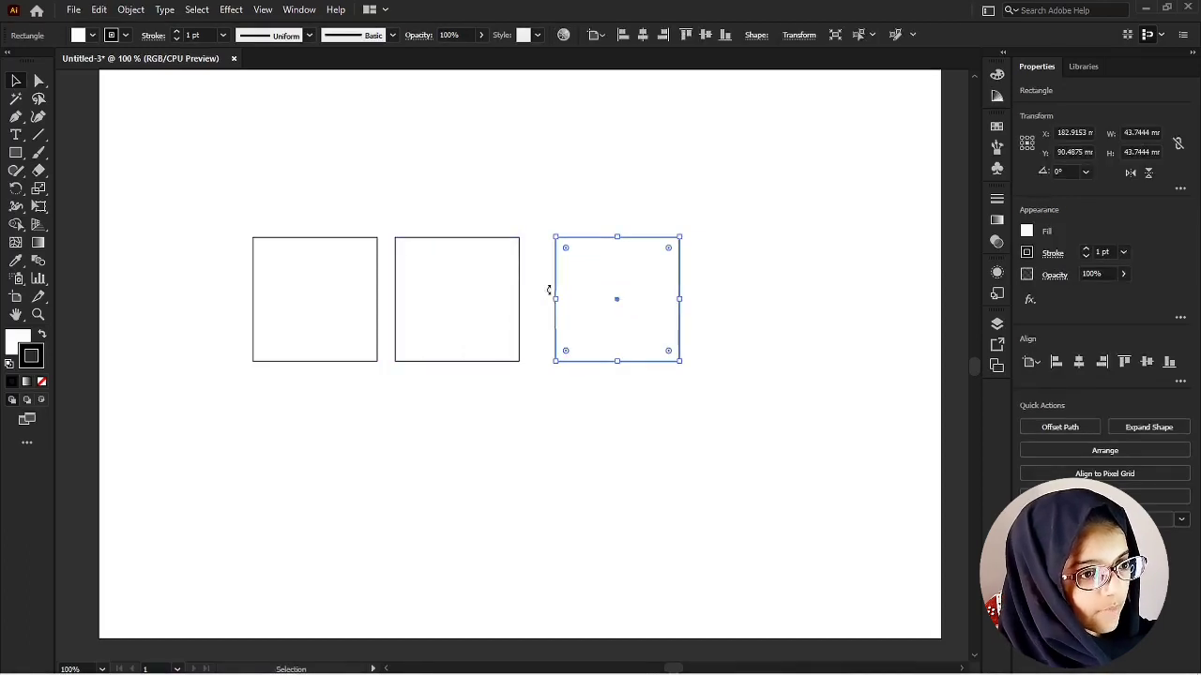
click(504, 215)
drag(554, 182, 601, 291)
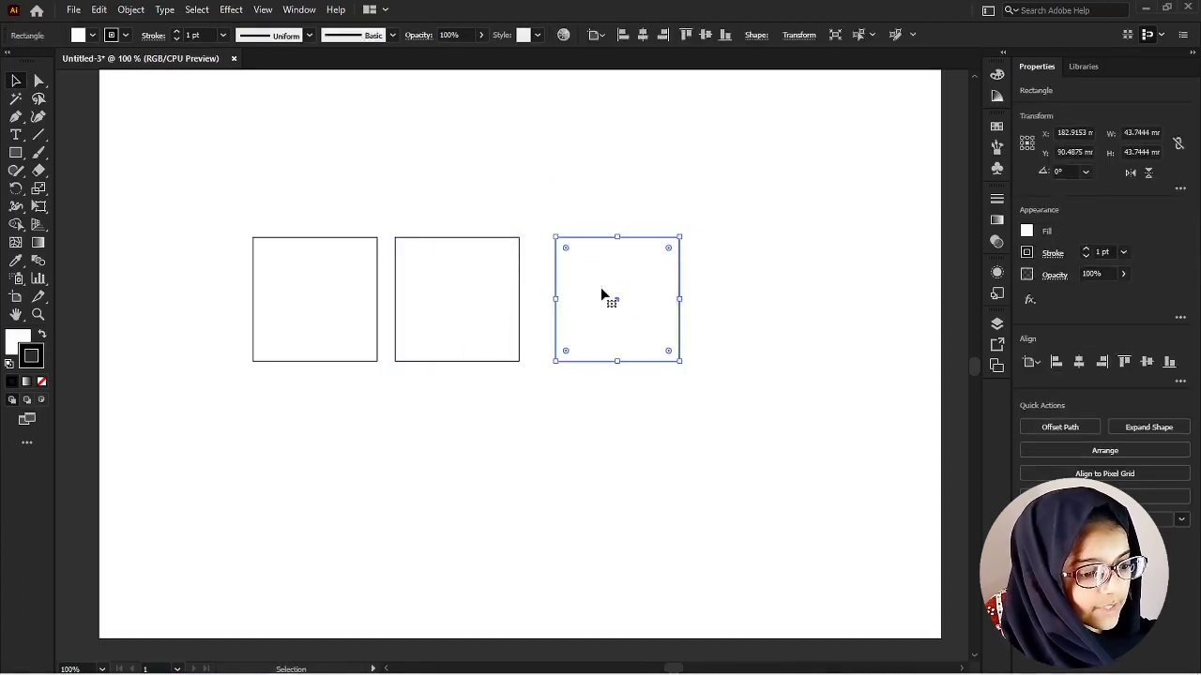
Delete both duplicated squares to the right of the original, starting with the rightmost one
key(Delete)
drag(484, 188, 526, 355)
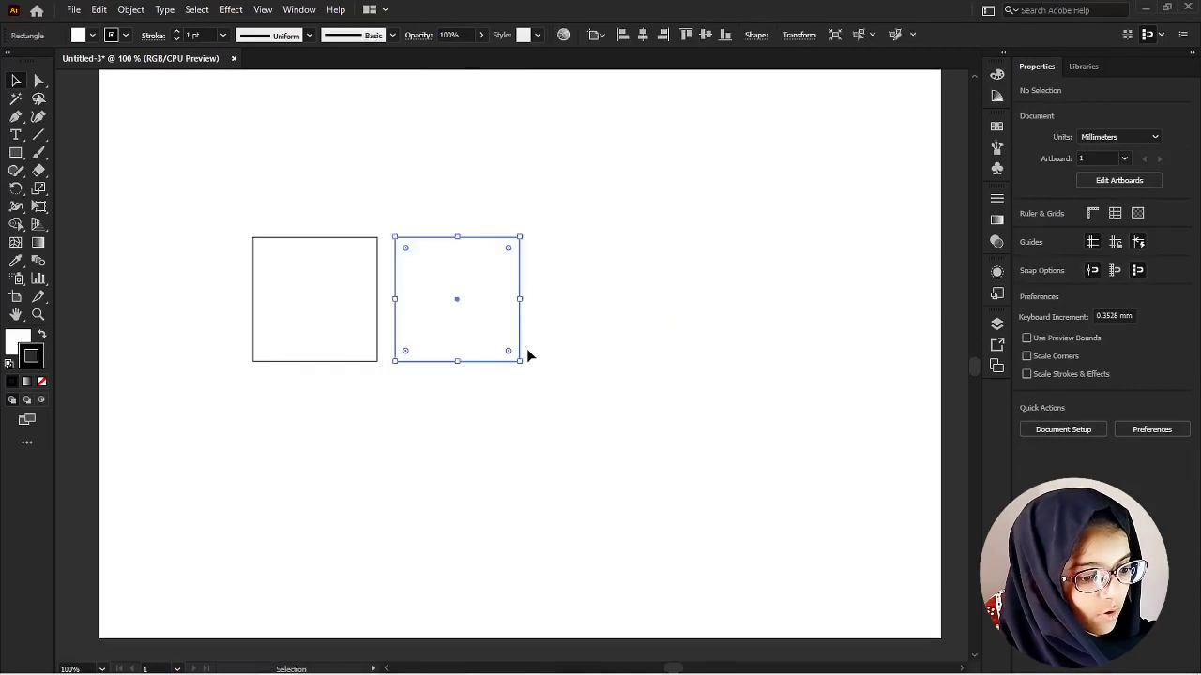
key(Delete)
Duplicate the original square to its right at about X 125 mm, Y 90 mm, and repeat the transformation for a third evenly spaced square
drag(323, 313, 447, 330)
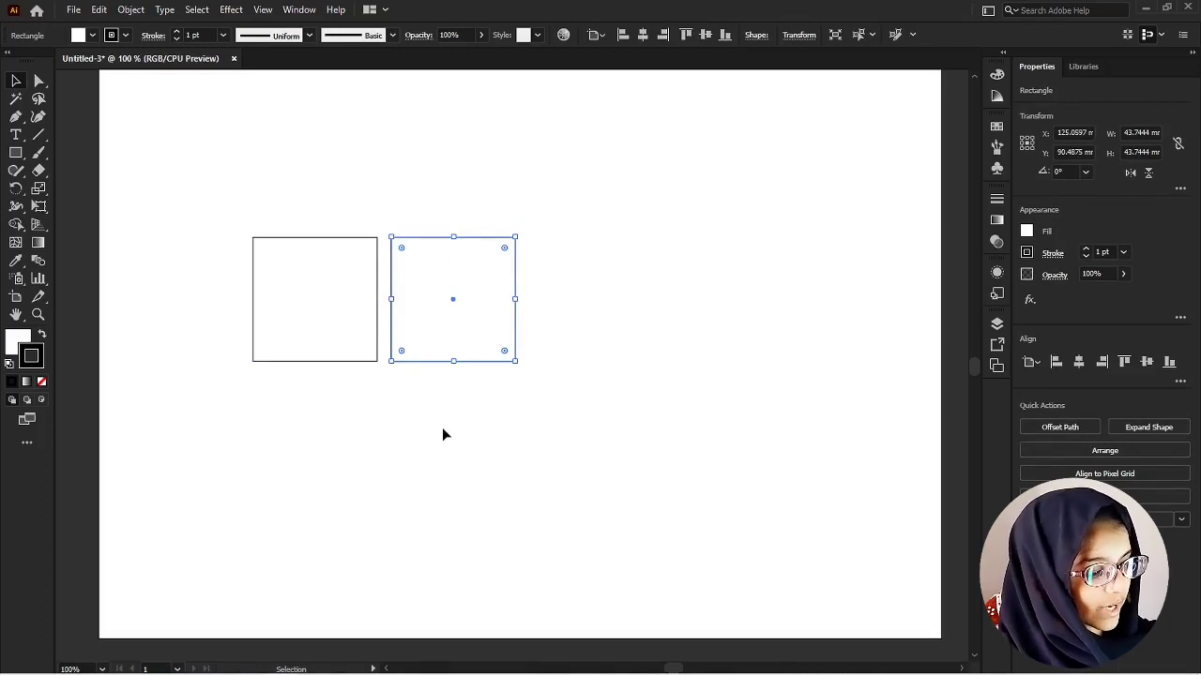
key(ctrl+d)
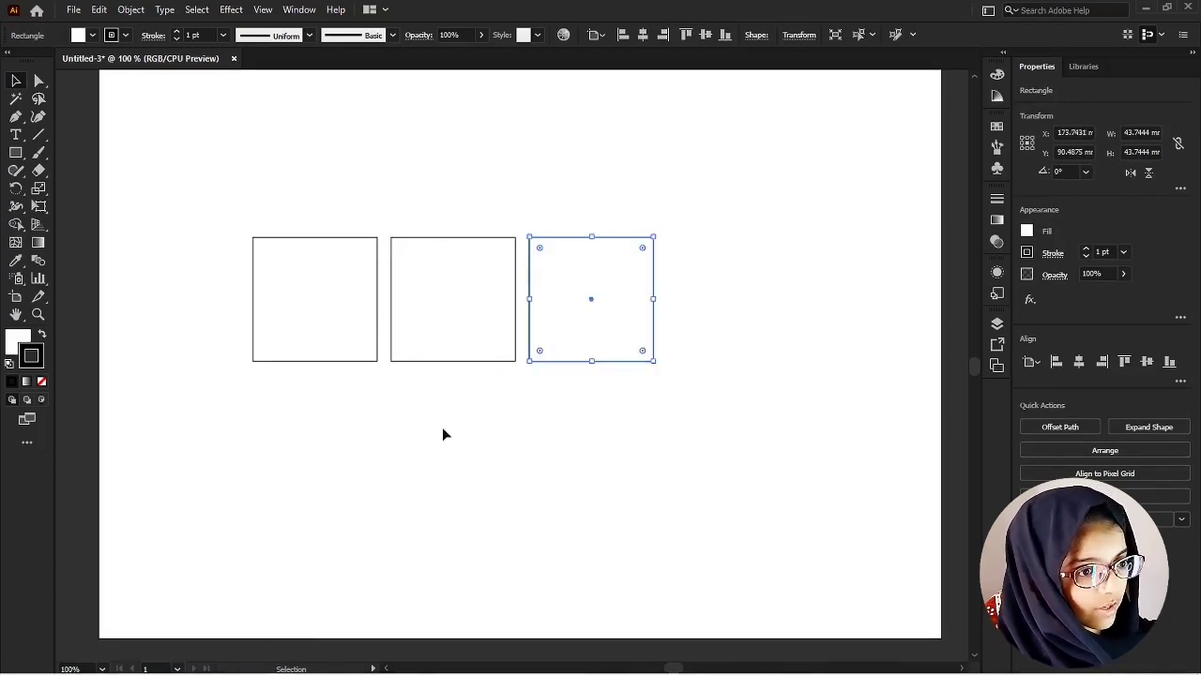
click(443, 428)
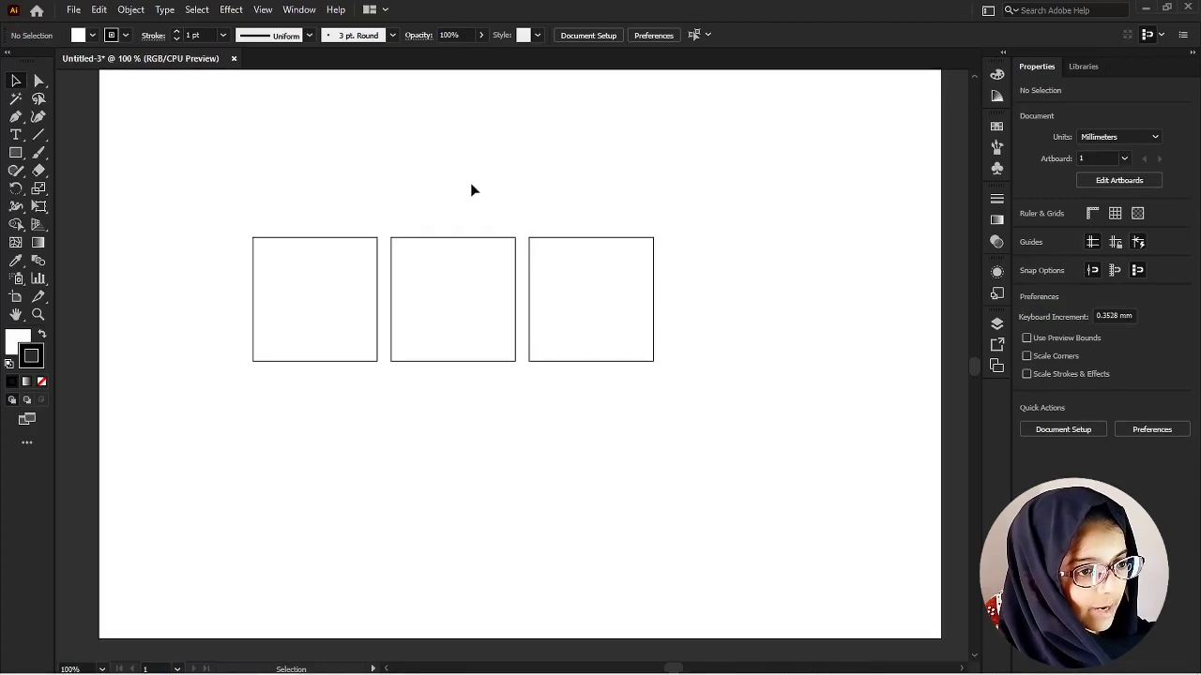
Delete the two copies and move the remaining square to about X 137 mm, Y 94 mm
drag(475, 181, 589, 287)
key(Delete)
drag(335, 259, 509, 270)
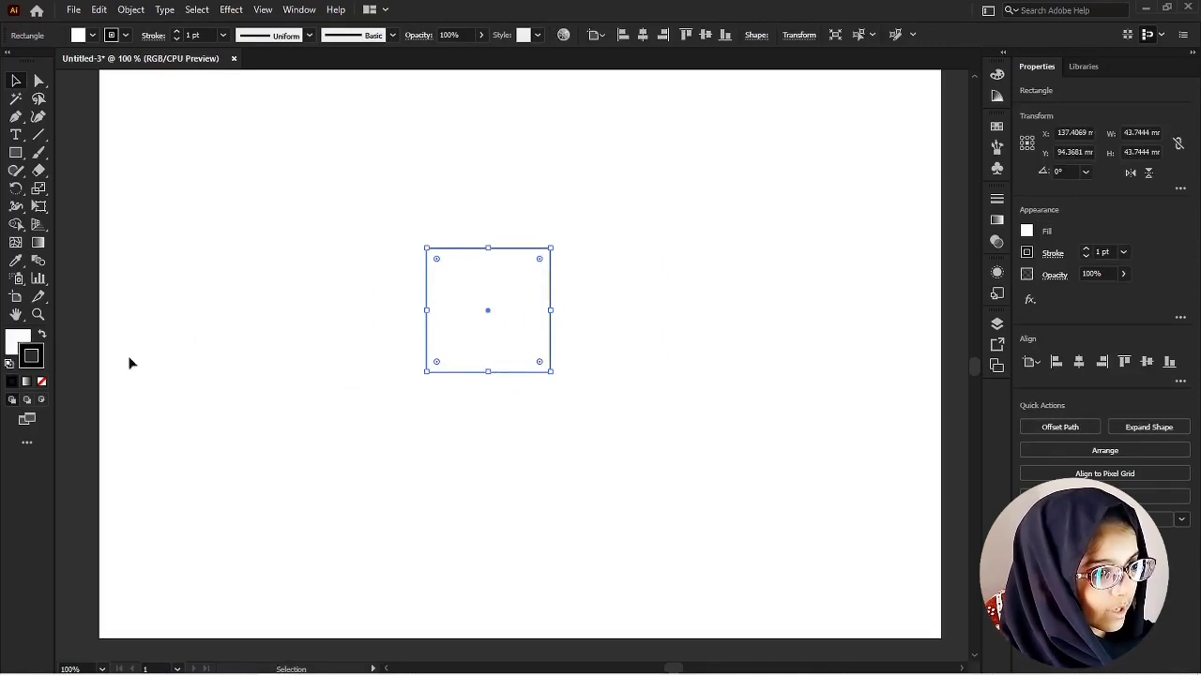
click(373, 195)
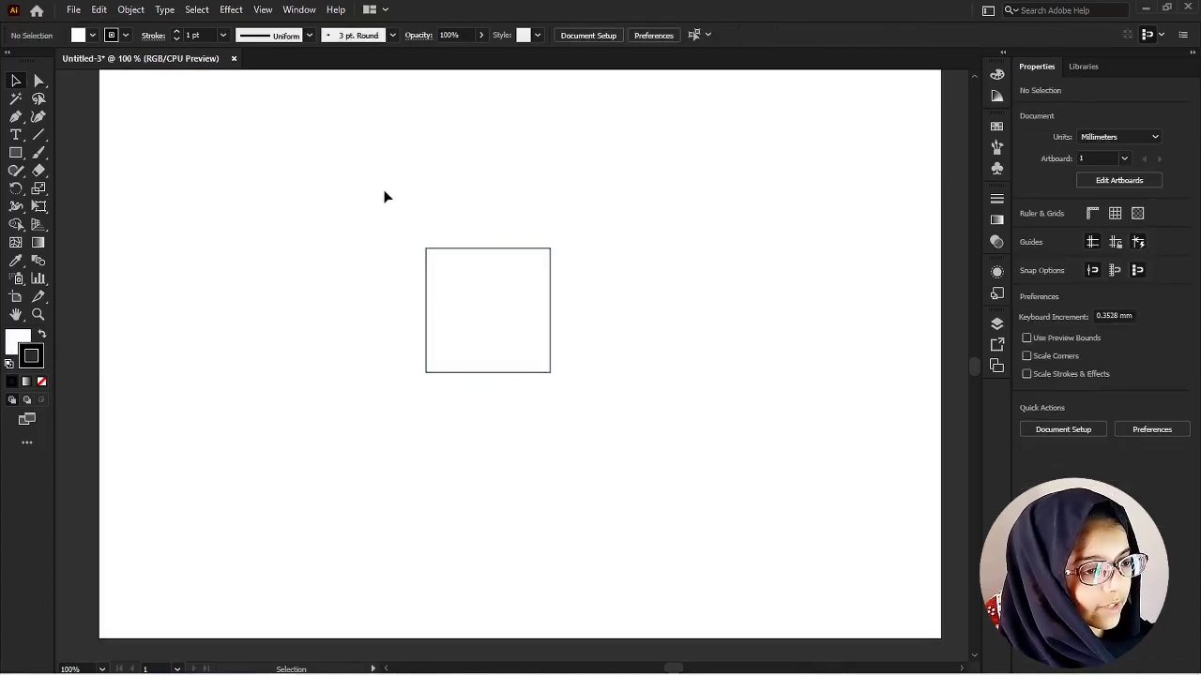
Select the square and set its fill to blue 1F63B5 in the Color Picker
drag(389, 197, 484, 300)
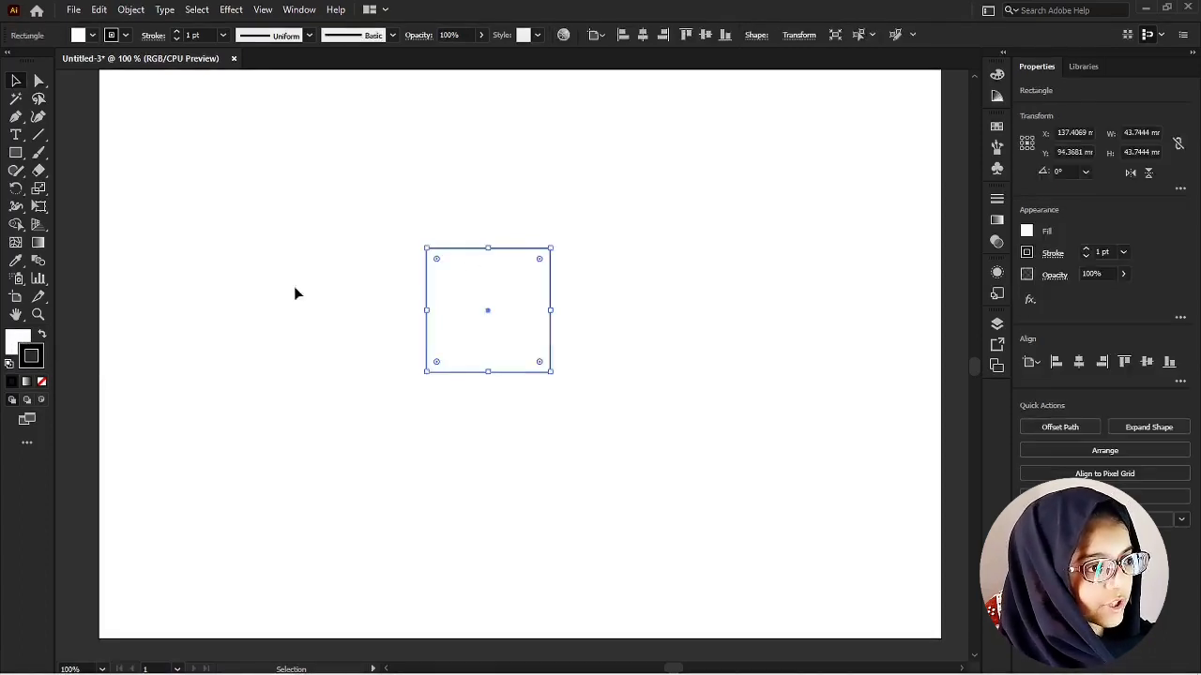
click(244, 302)
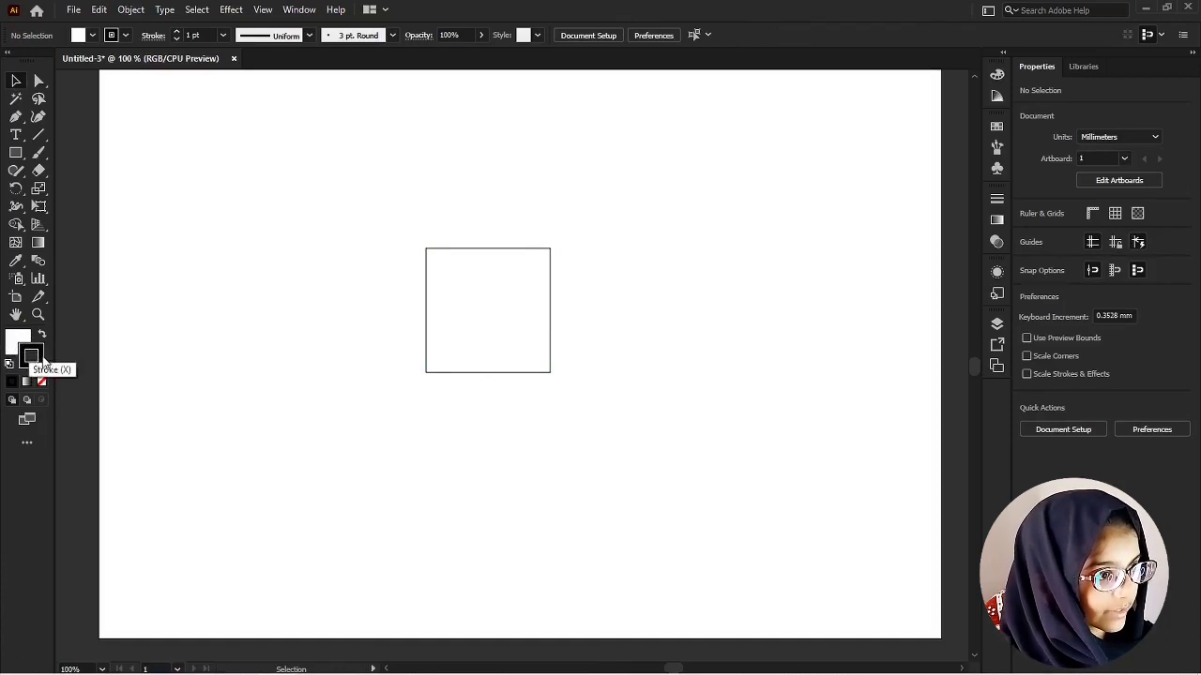
drag(388, 201, 486, 317)
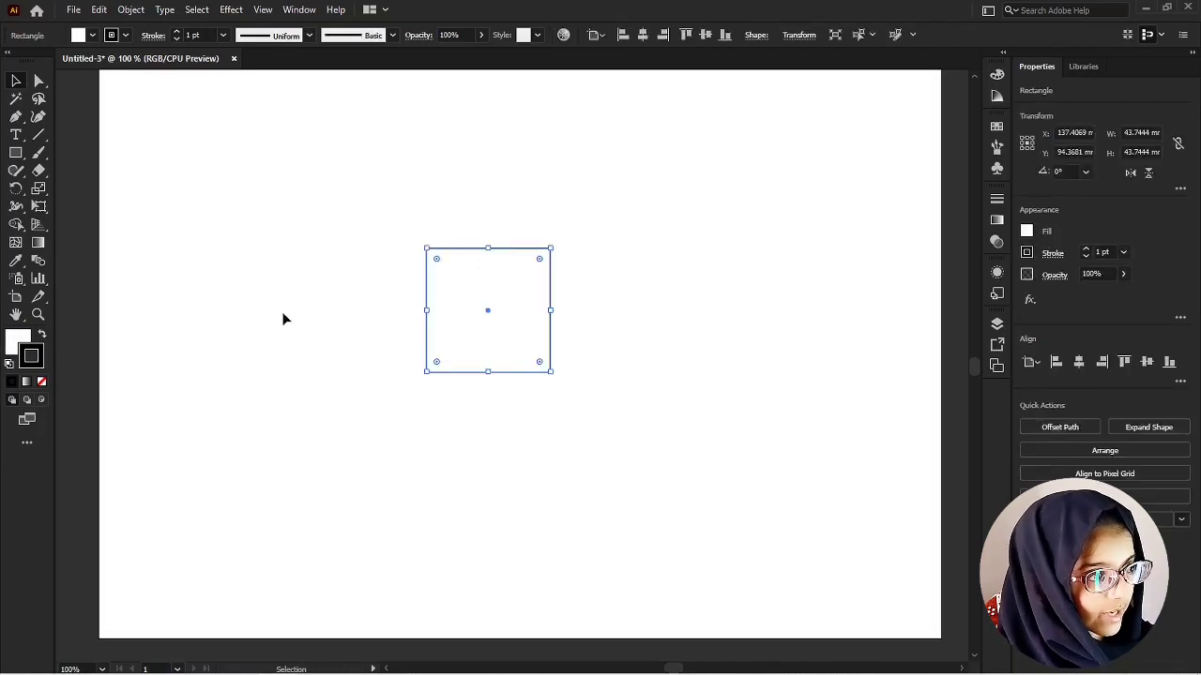
double_click(16, 345)
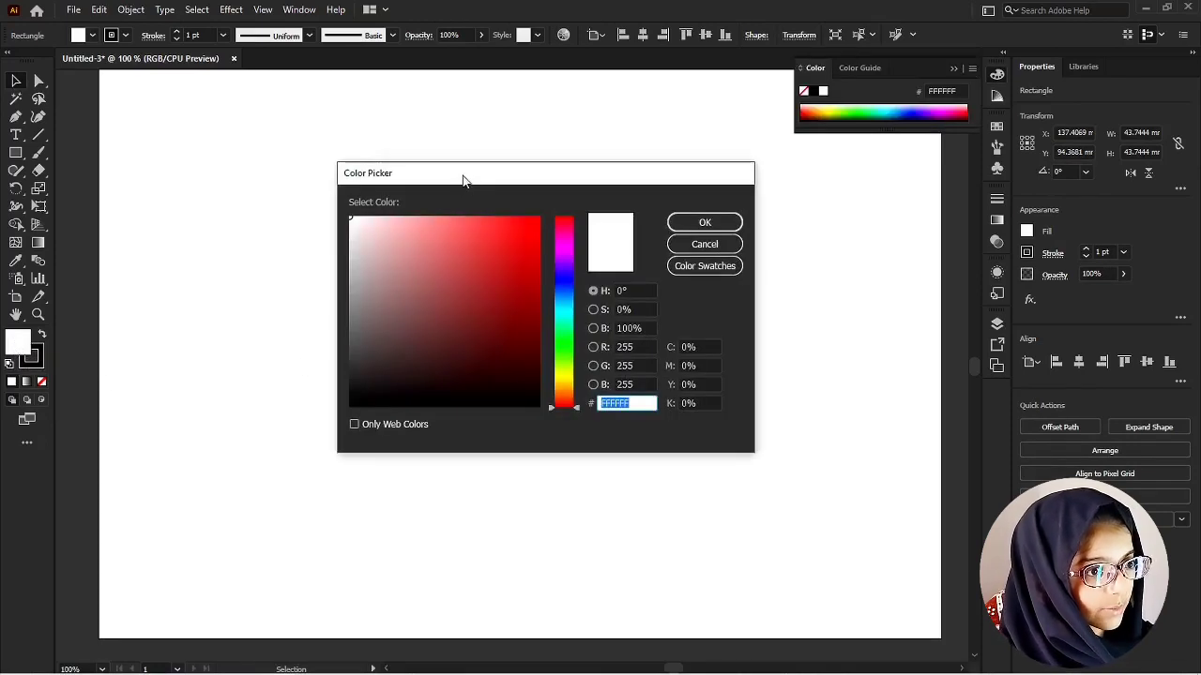
drag(463, 180, 415, 171)
mouse_move(518, 315)
mouse_down()
mouse_move(526, 284)
mouse_move(513, 285)
mouse_up()
drag(411, 294, 460, 260)
click(657, 214)
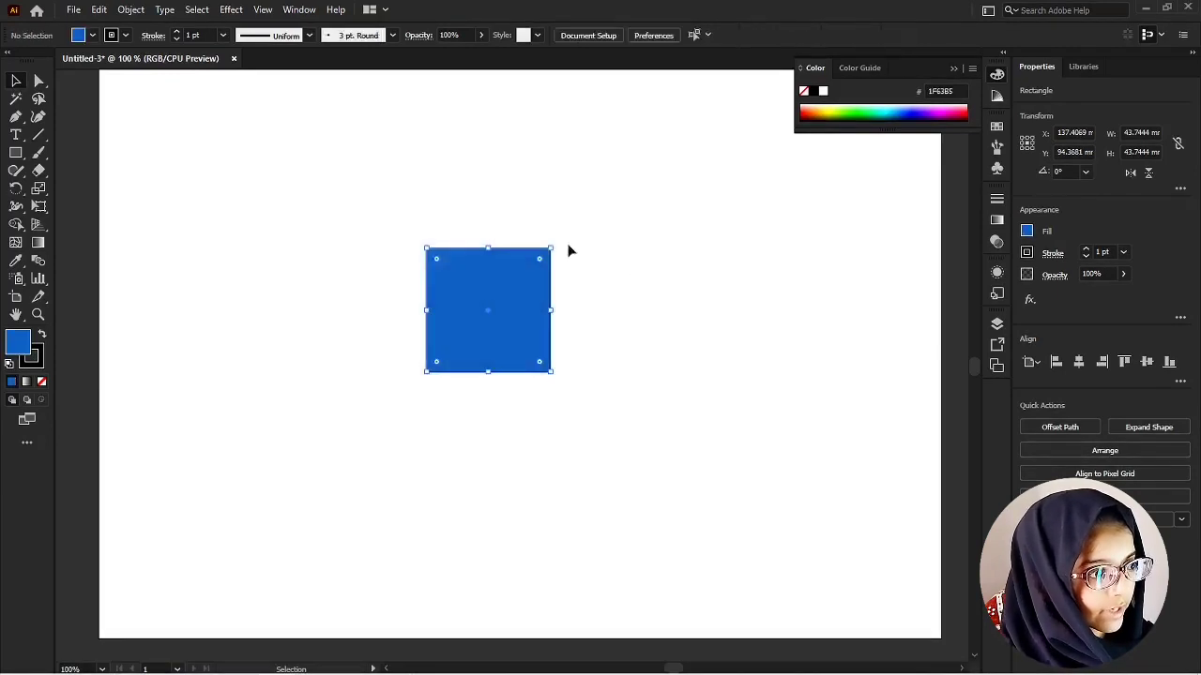
click(567, 250)
Set the blue square's stroke to red E50E0E and check the outline up close
click(482, 319)
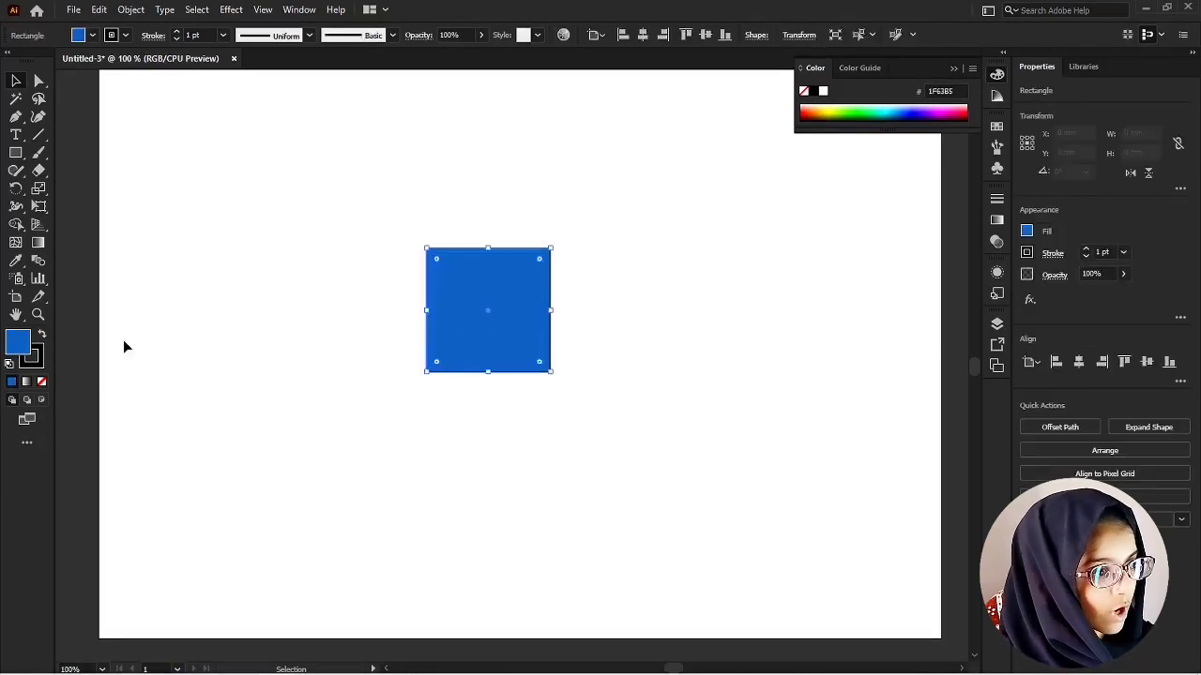
double_click(32, 356)
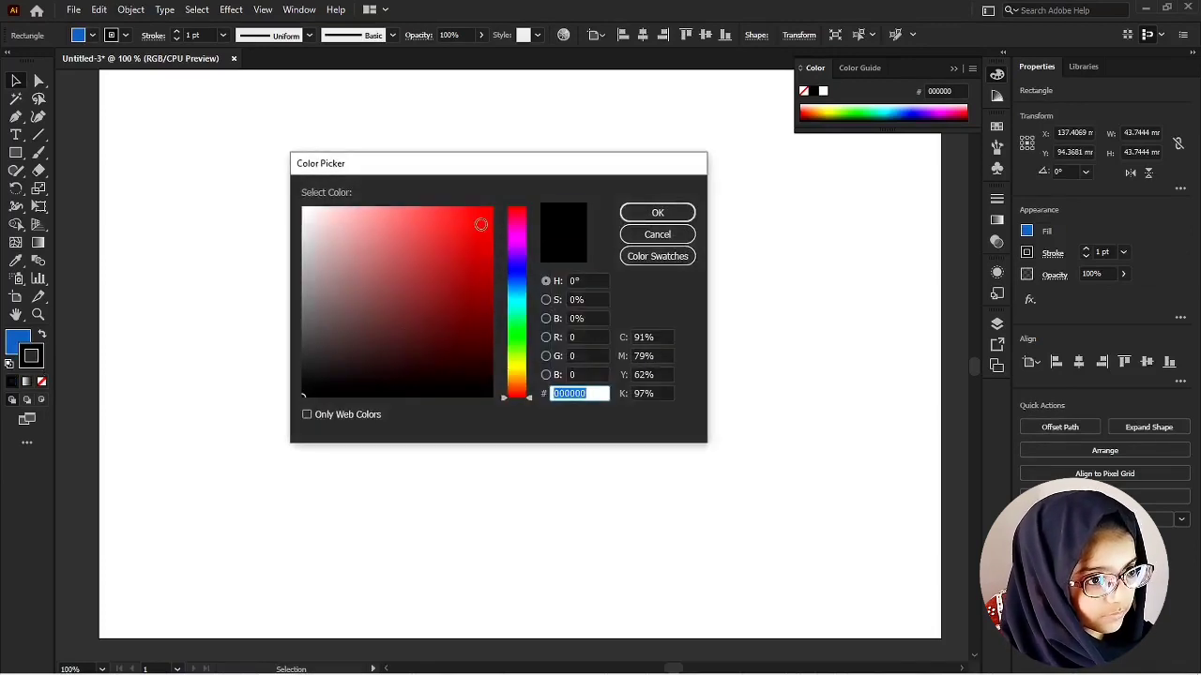
click(480, 224)
click(657, 213)
click(559, 260)
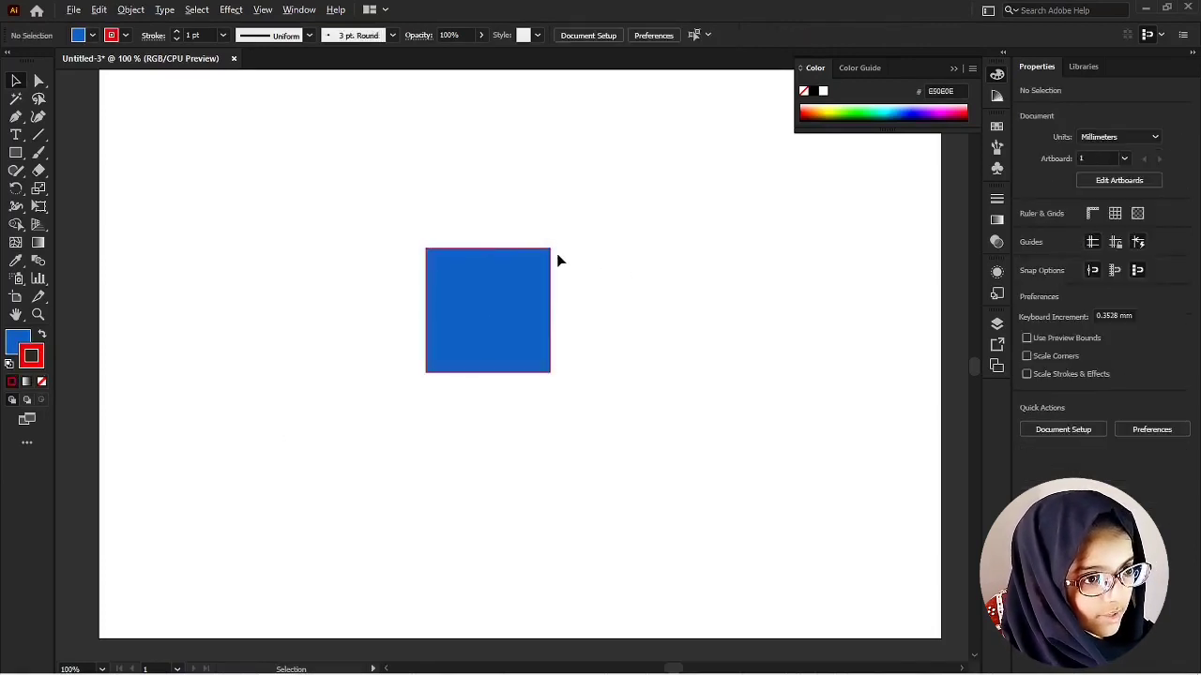
scroll(557, 255, up, 7)
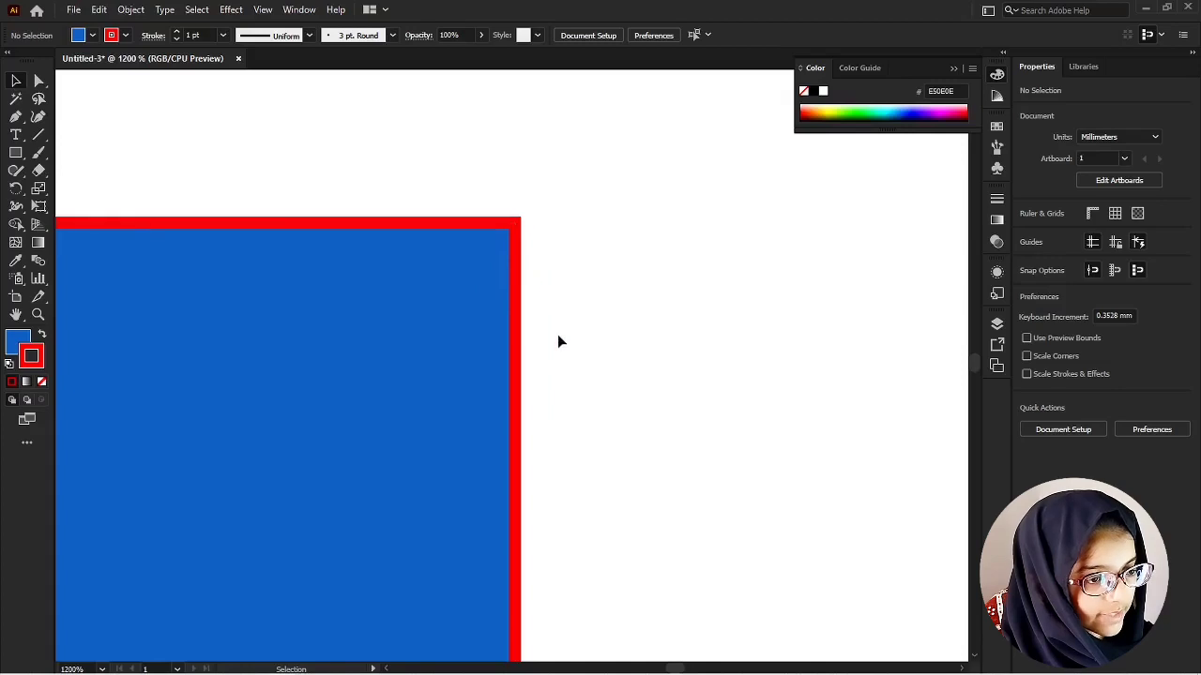
scroll(557, 341, down, 7)
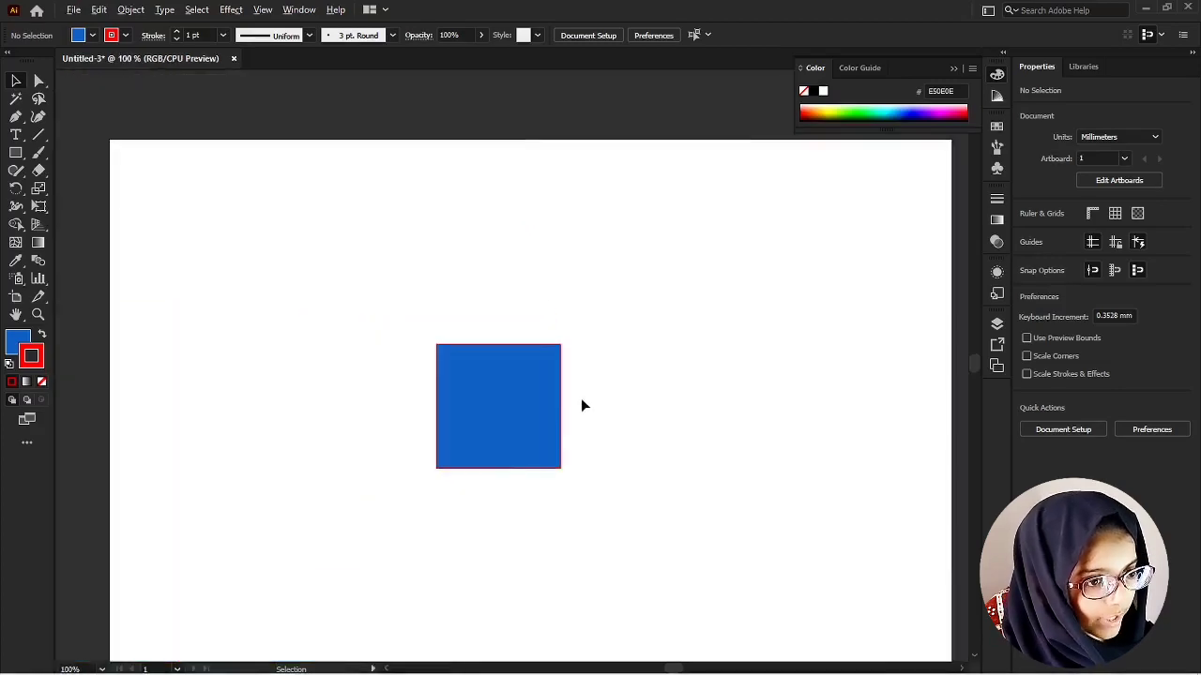
Select all artwork and reset the square to the default white fill and black stroke
click(479, 314)
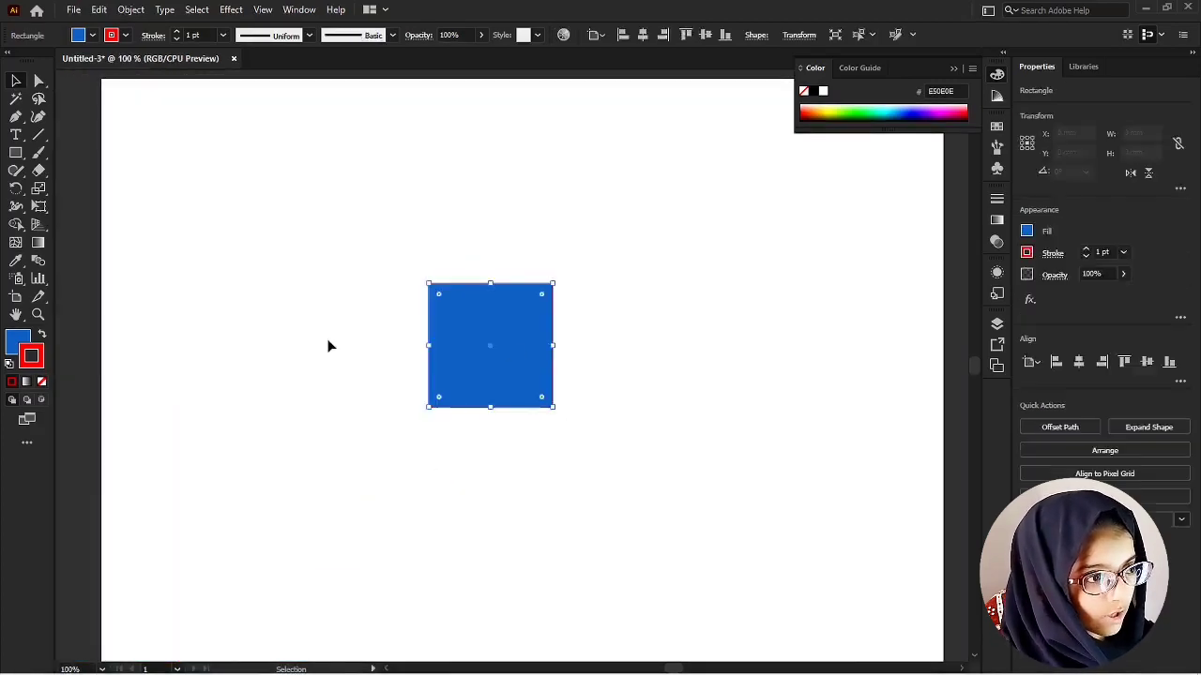
click(297, 332)
key(ctrl+a)
key(d)
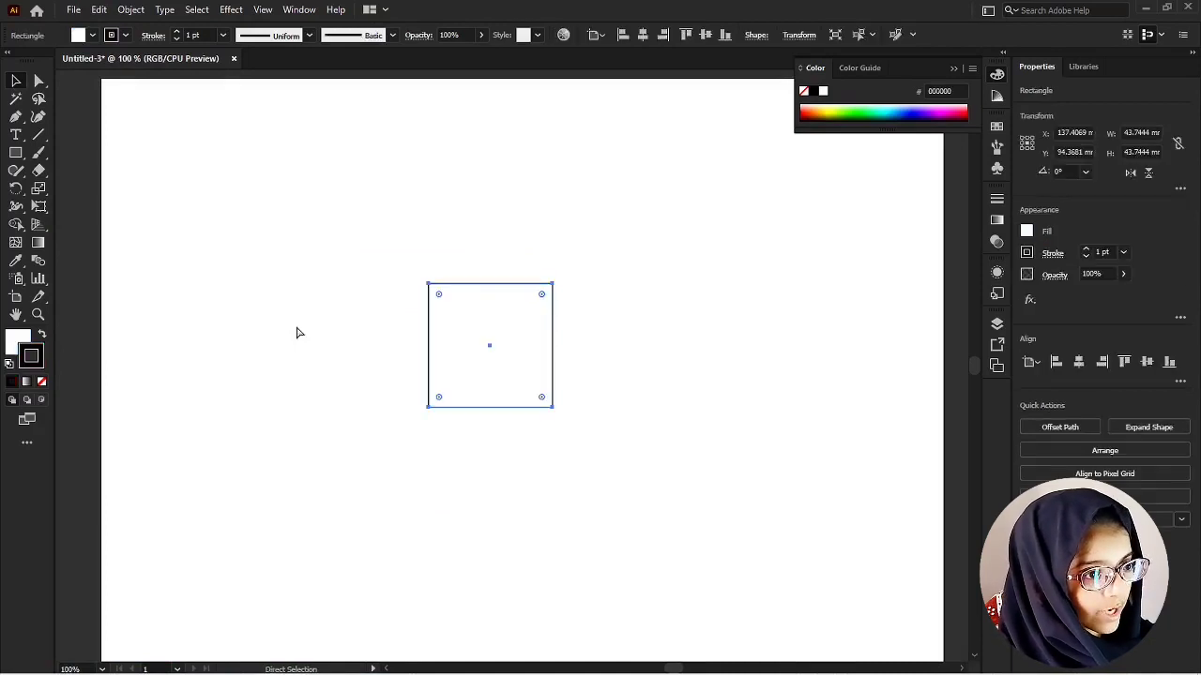
click(297, 403)
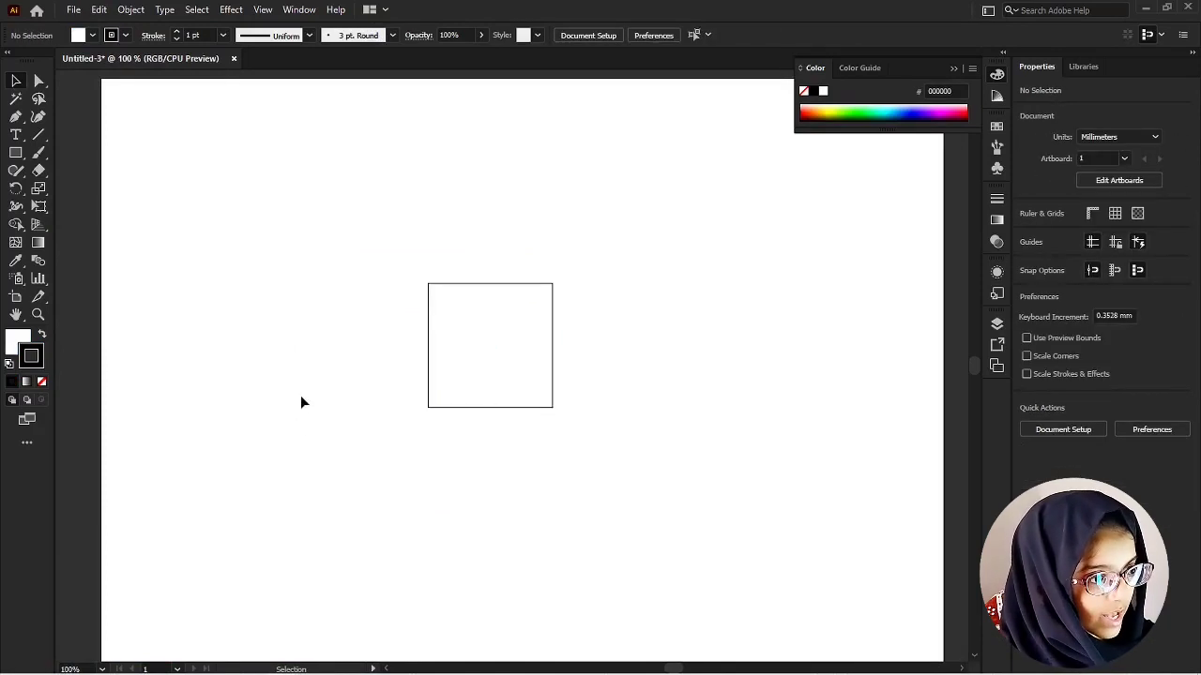
Move the square horizontally to the left by a little less than half its width and deselect it
key(space)
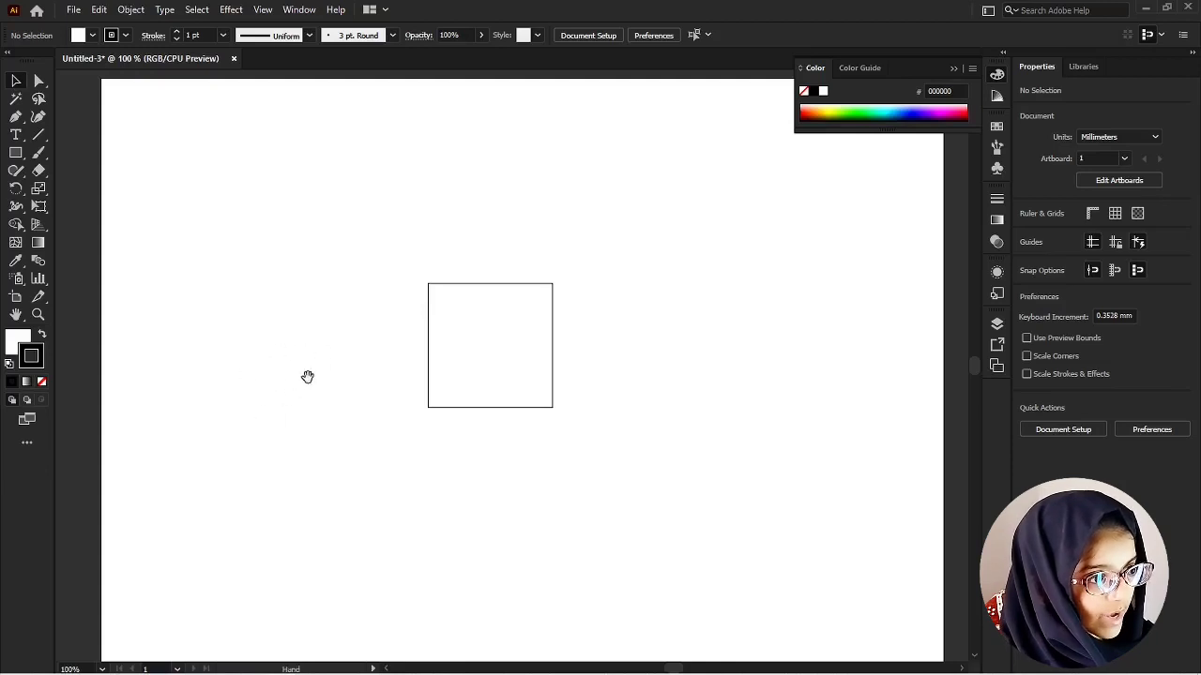
drag(333, 370, 304, 386)
drag(263, 426, 314, 404)
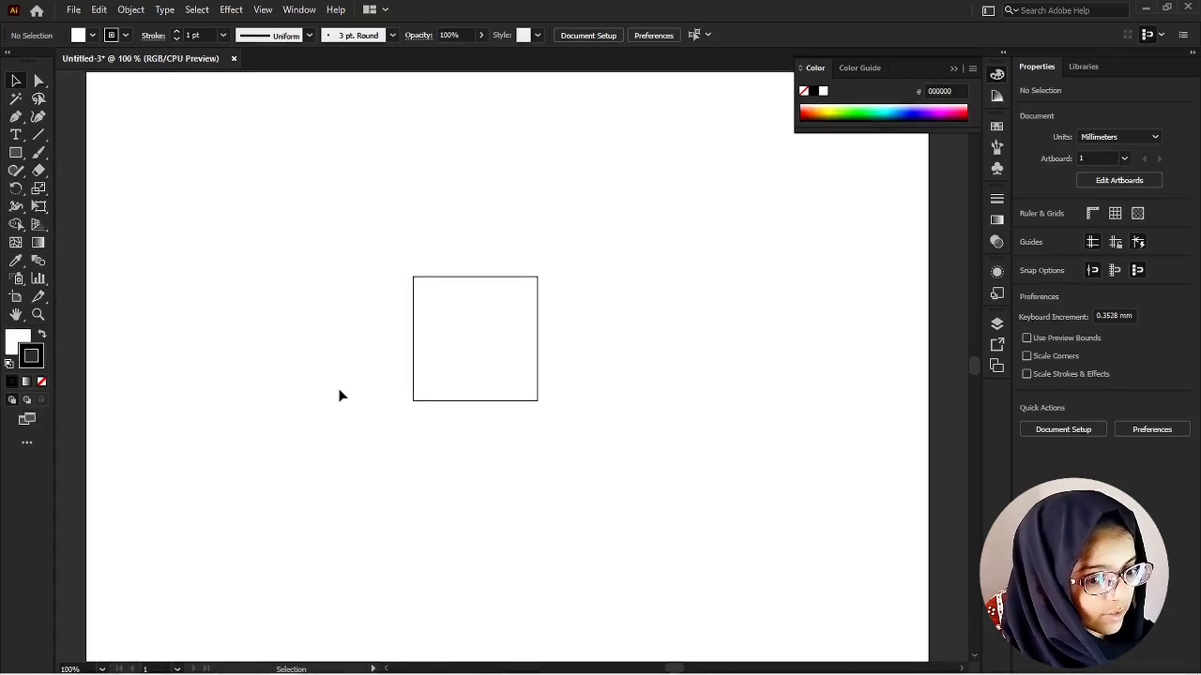
scroll(341, 395, up, 3)
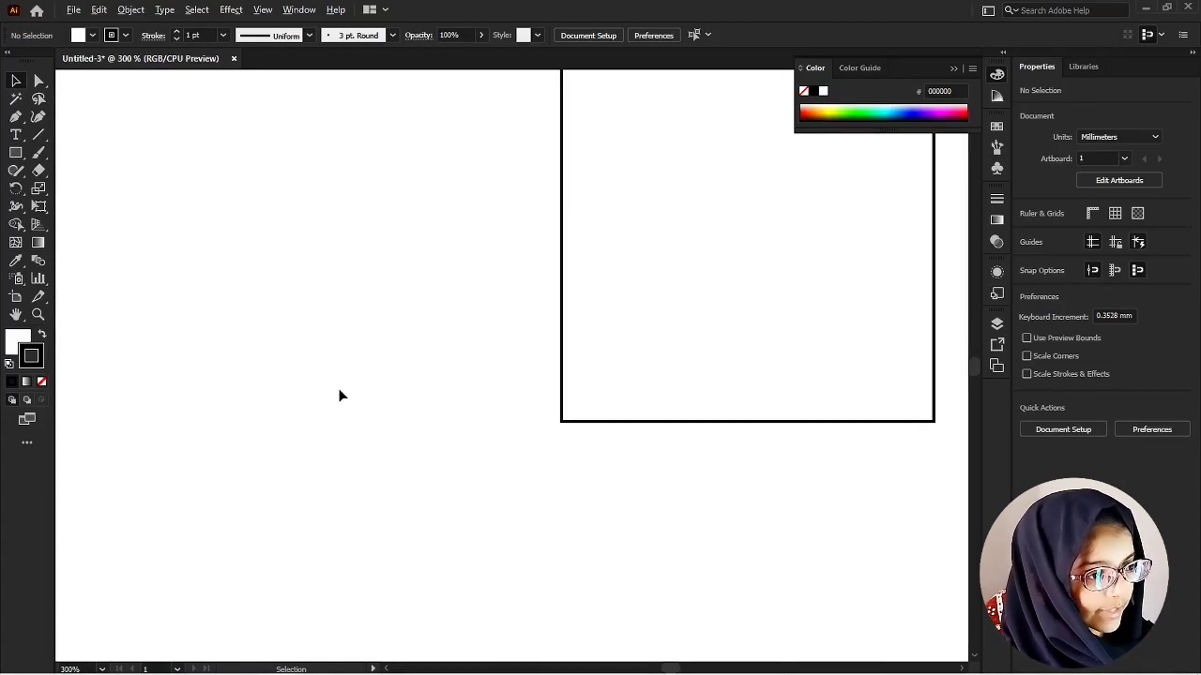
scroll(341, 395, down, 2)
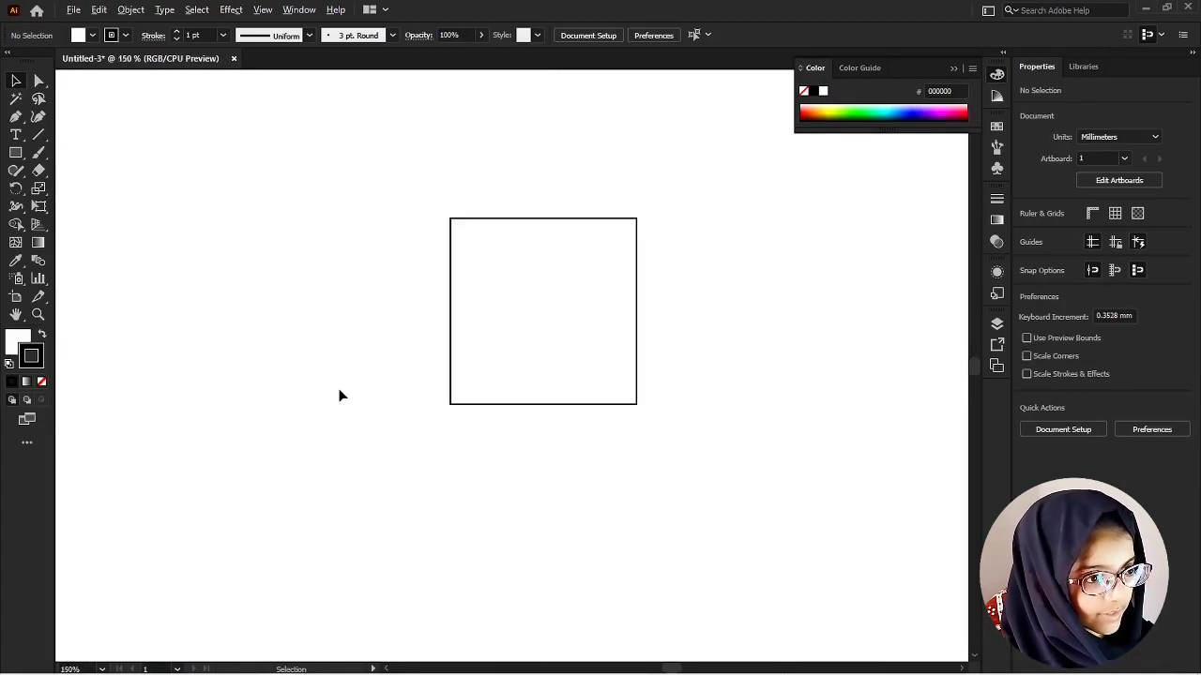
scroll(341, 395, down, 2)
scroll(440, 346, up, 1)
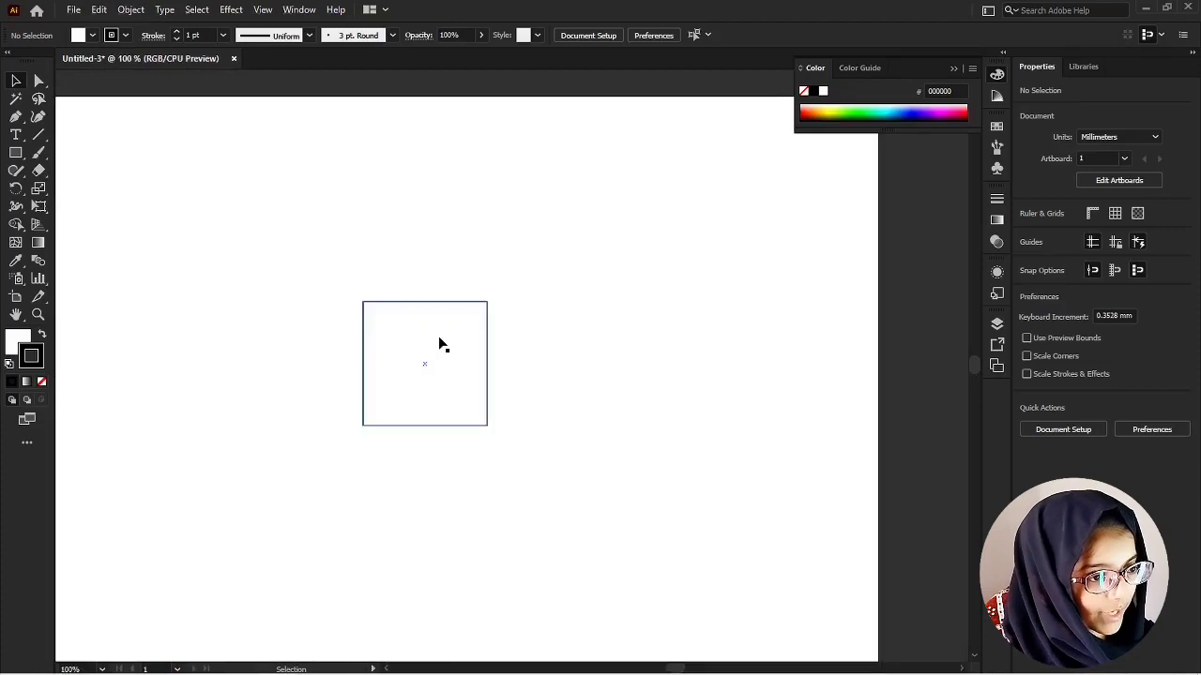
drag(362, 246, 379, 384)
click(455, 438)
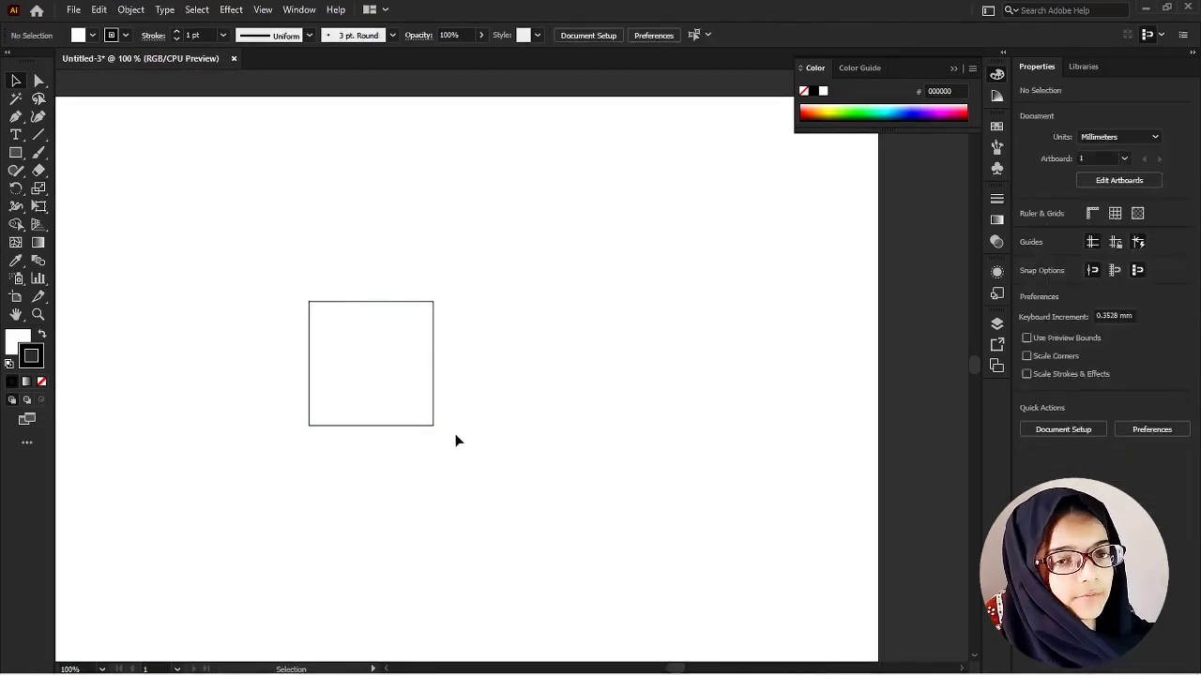